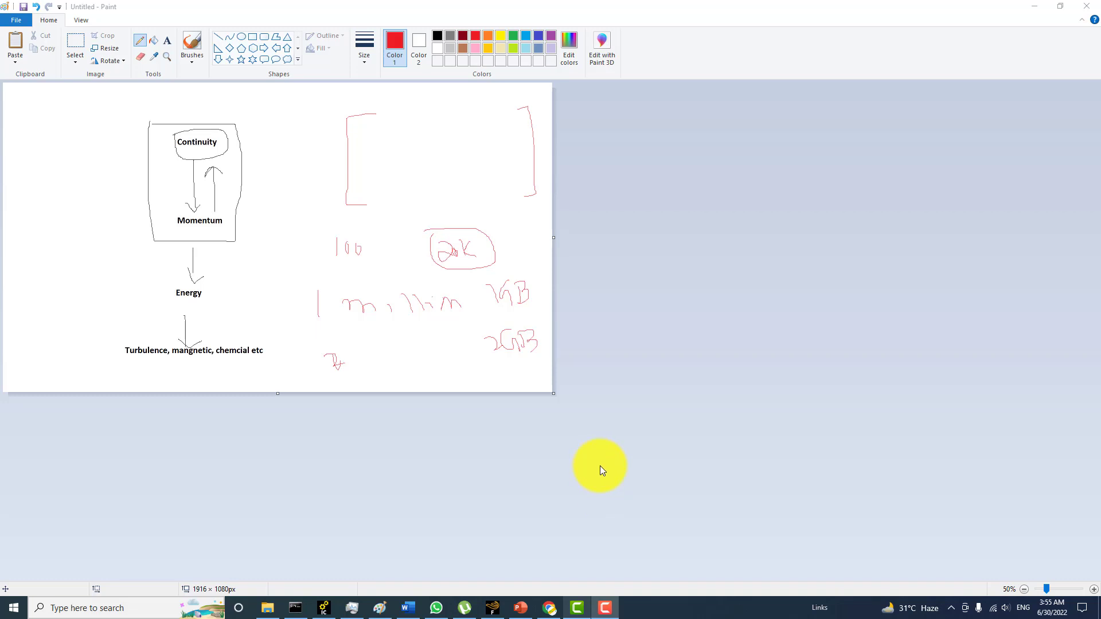
- Switch to Ansys Fluent and initialize the solution using Standard Initialization computed from the inlet
click(491, 609)
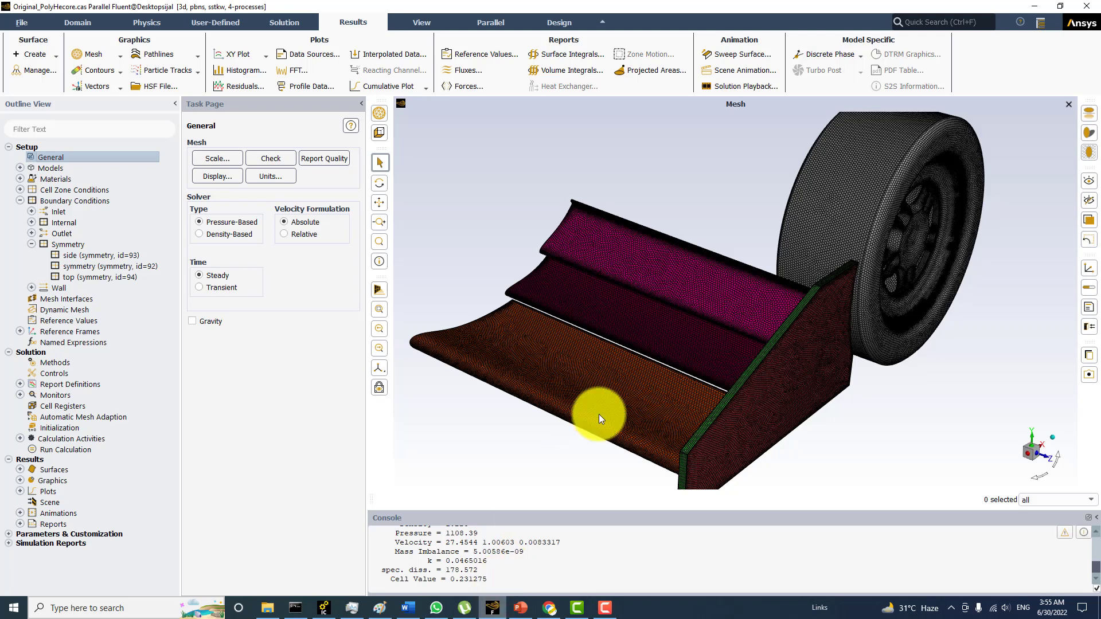
scroll(594, 429, down, 2)
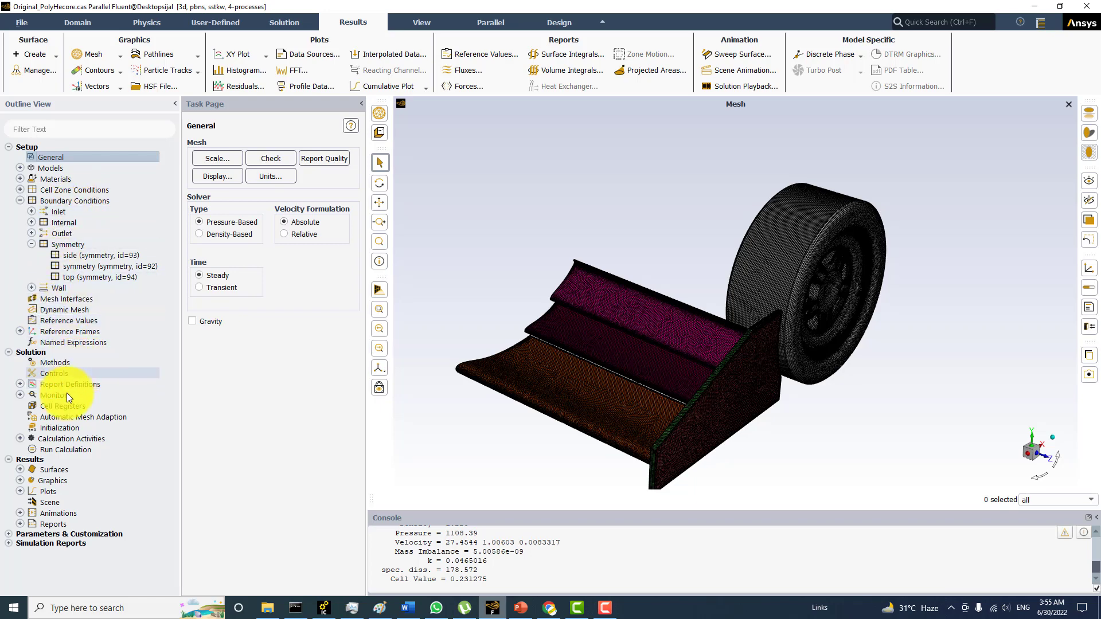
click(61, 429)
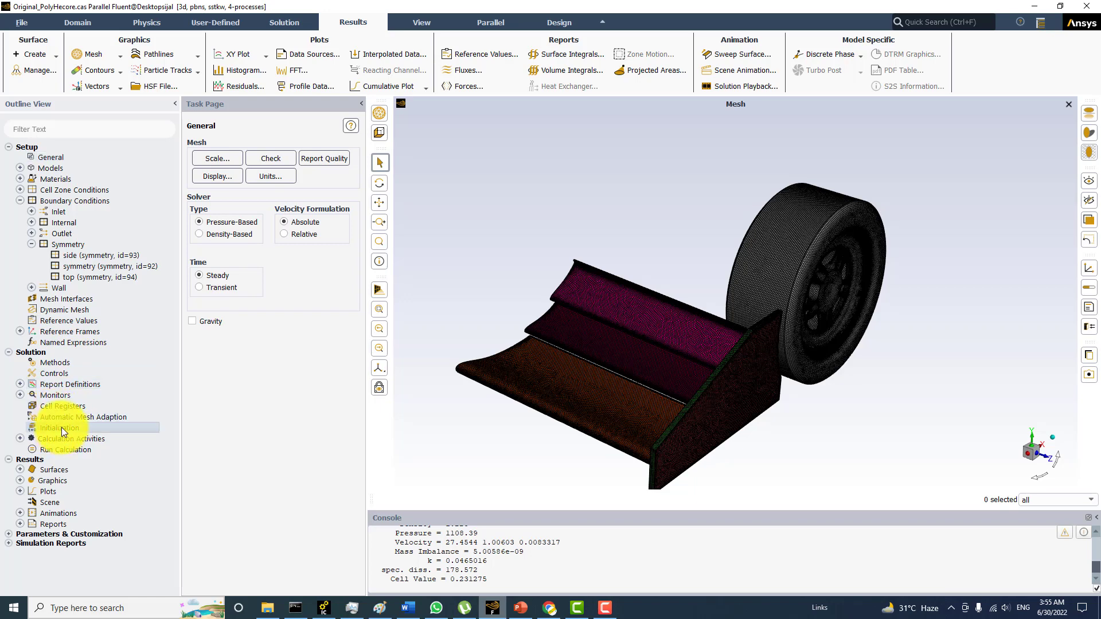
click(218, 168)
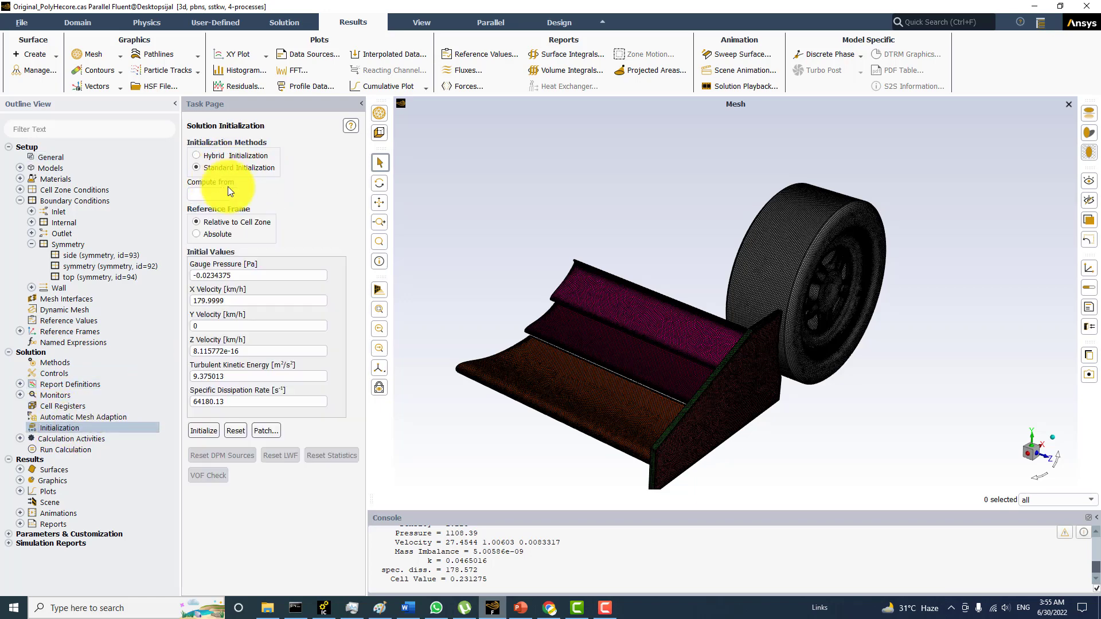
click(230, 194)
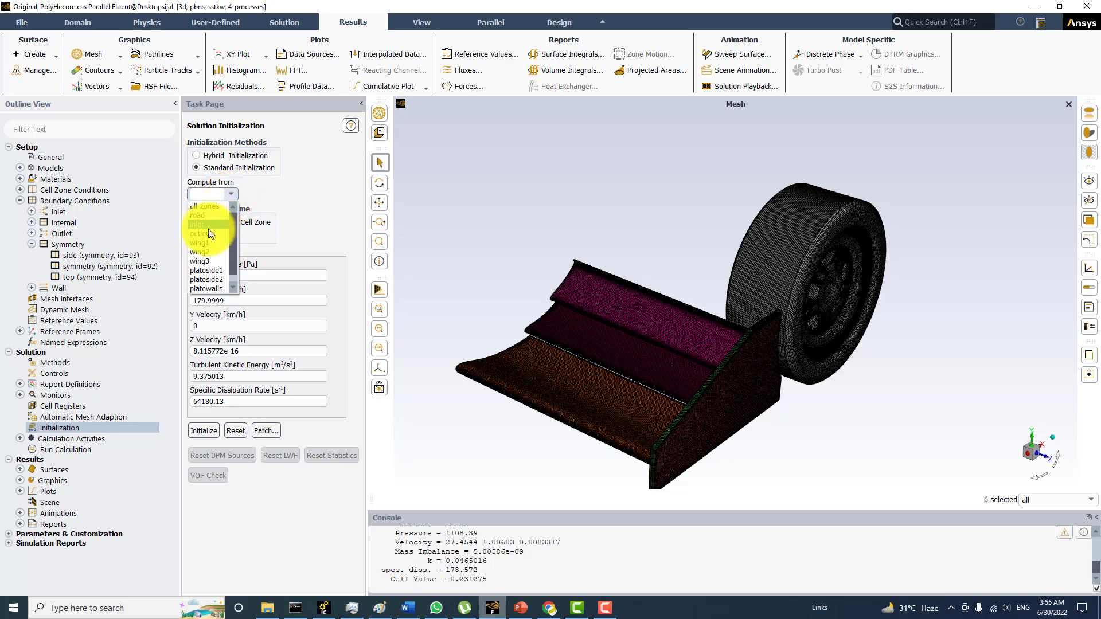
click(208, 224)
click(203, 431)
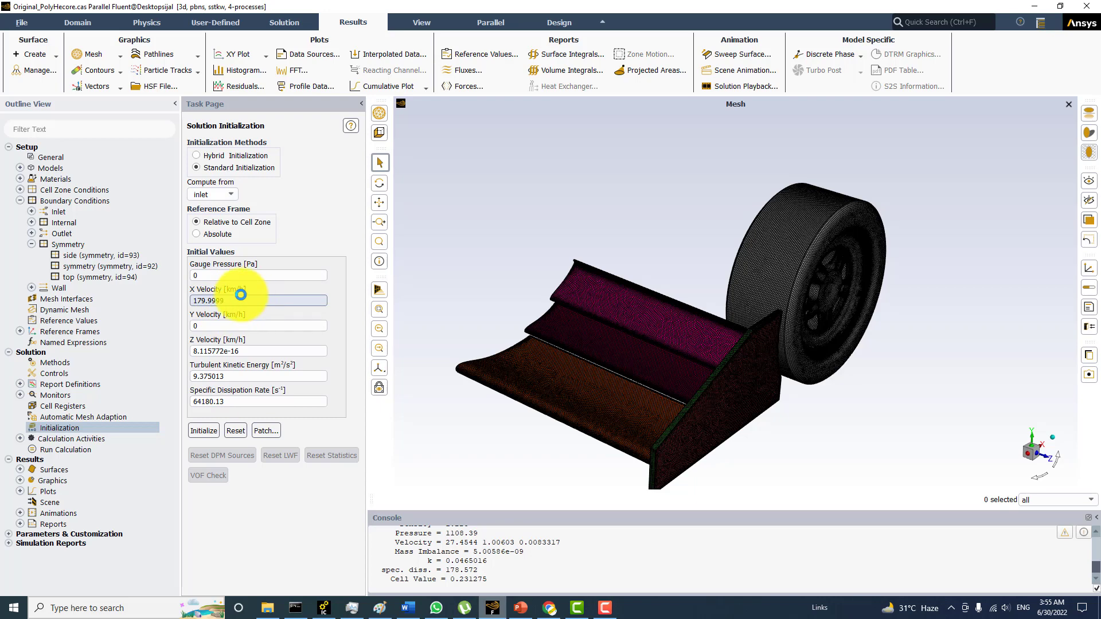
click(270, 275)
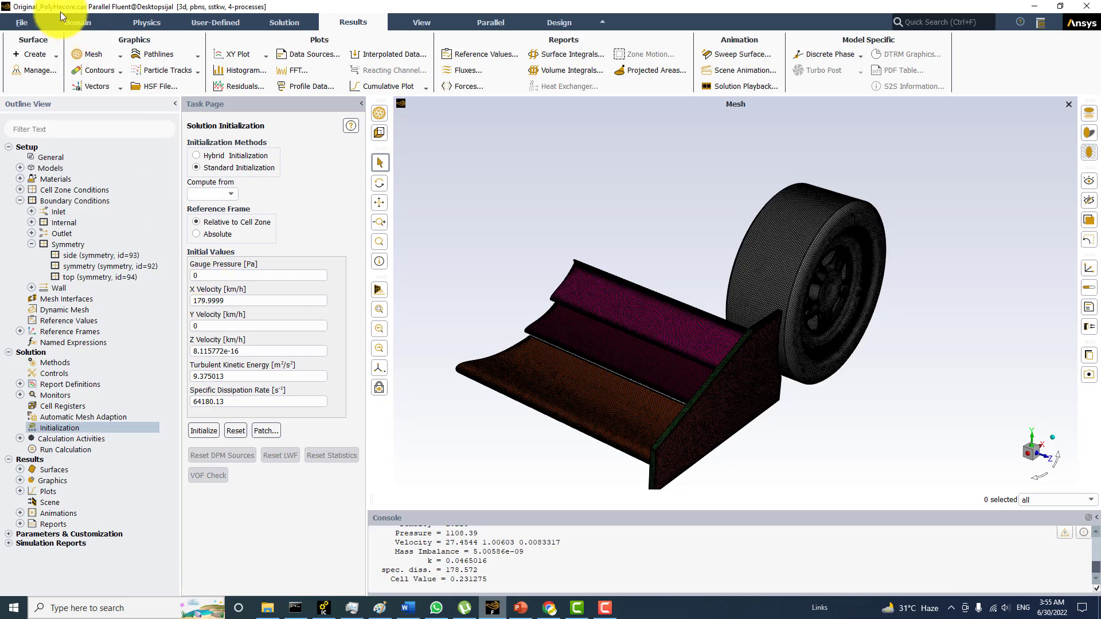
- Report the mesh size and check the cell, face and node counts in the console
click(73, 22)
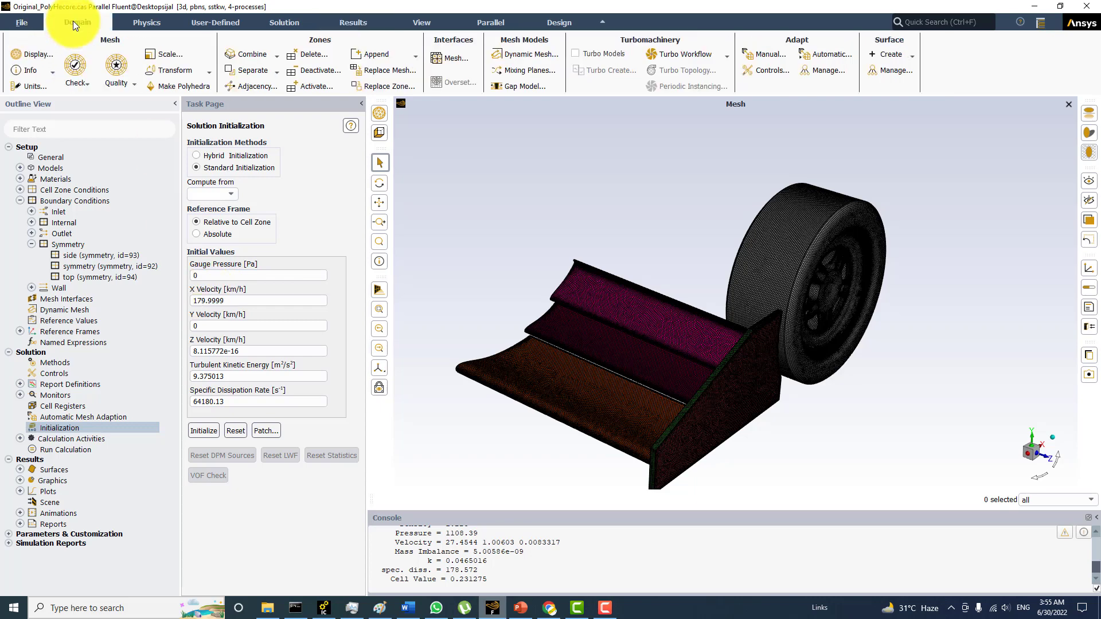
click(38, 70)
click(38, 81)
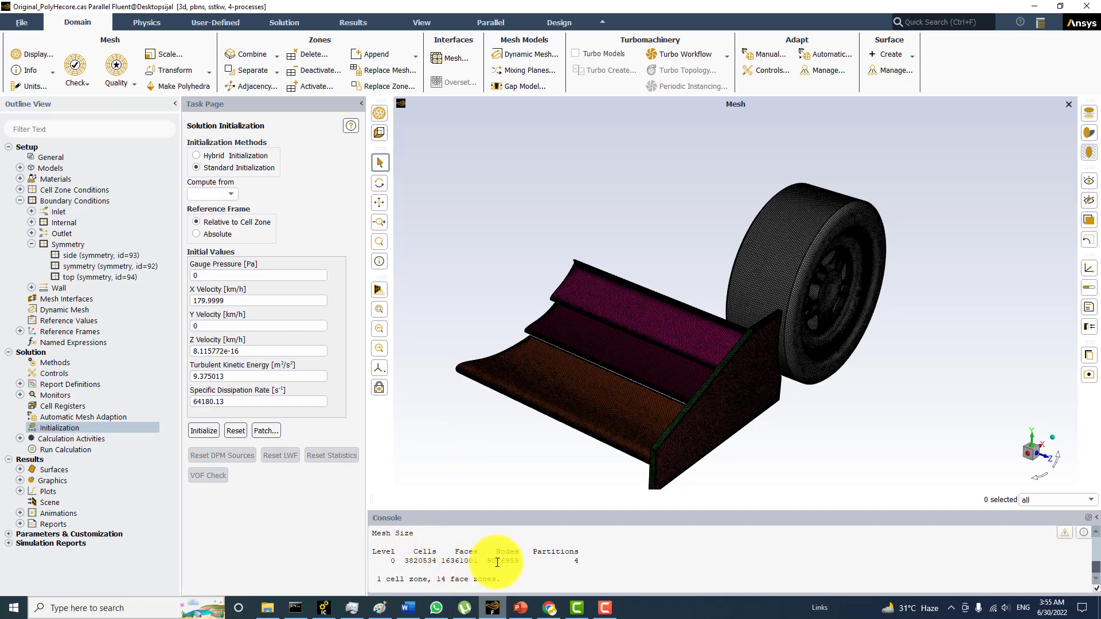
drag(519, 561, 507, 560)
click(571, 552)
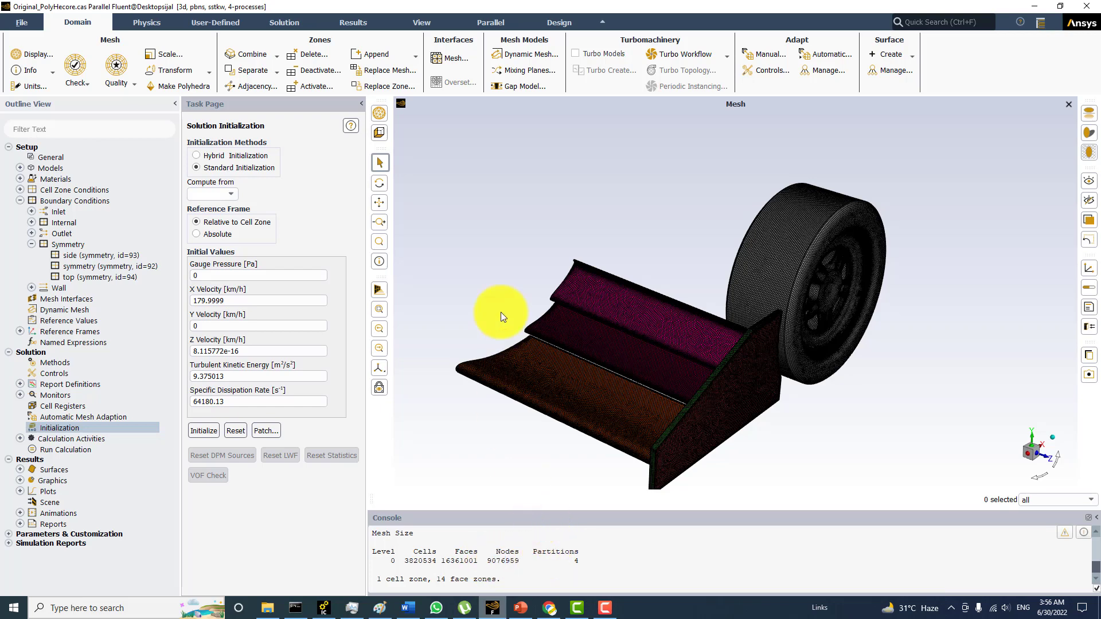
- Run the calculation for 10 iterations, creating new files for the drag and lift coefficient reports
click(94, 450)
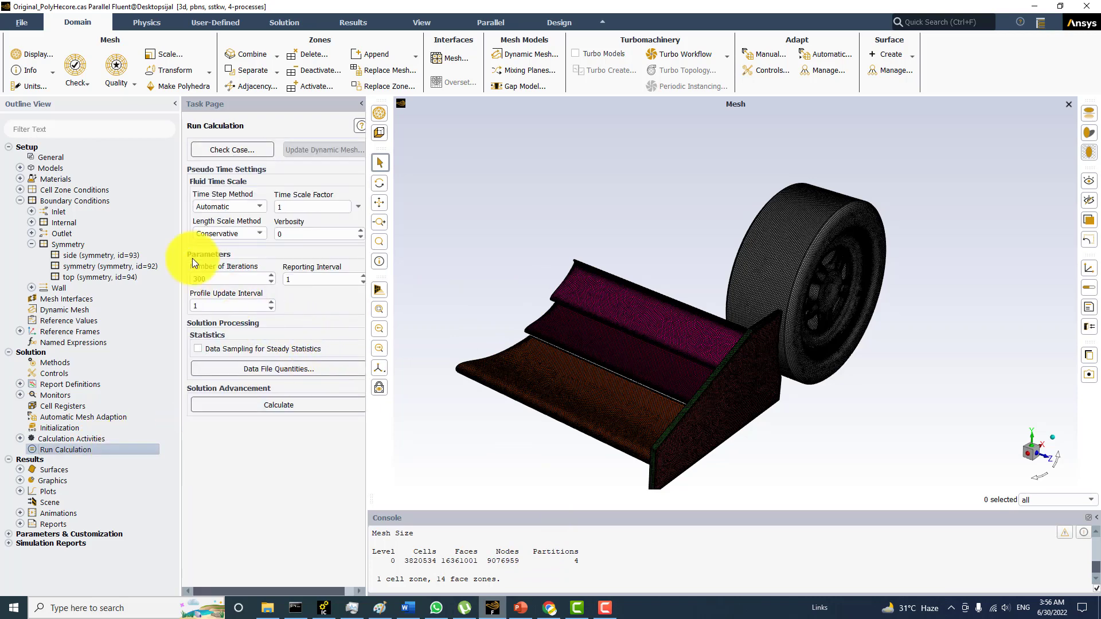
double_click(201, 278)
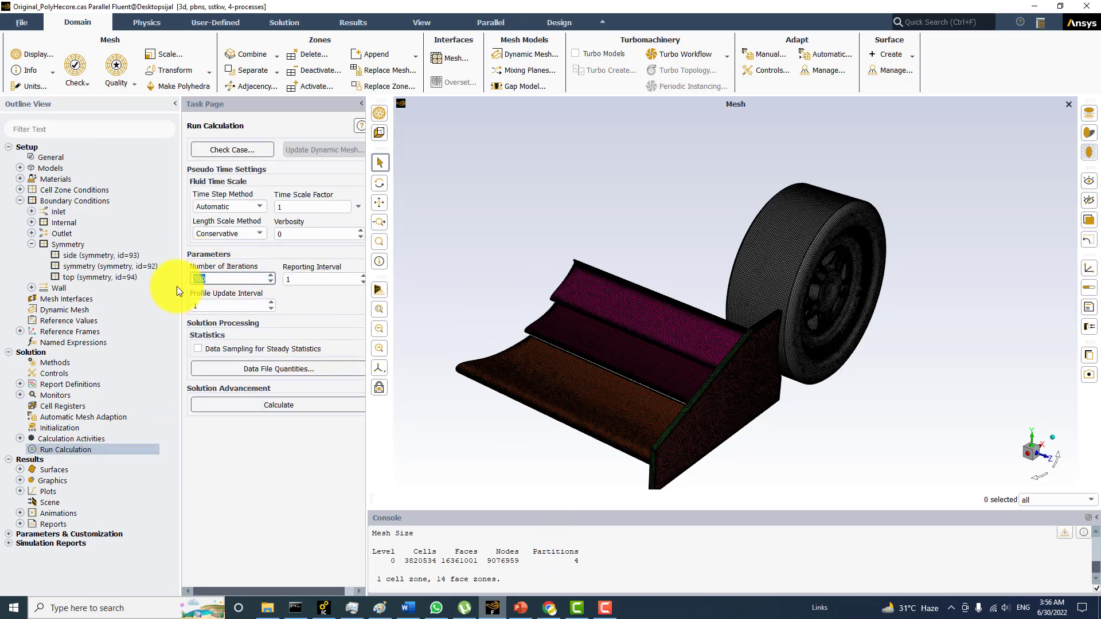
text(10)
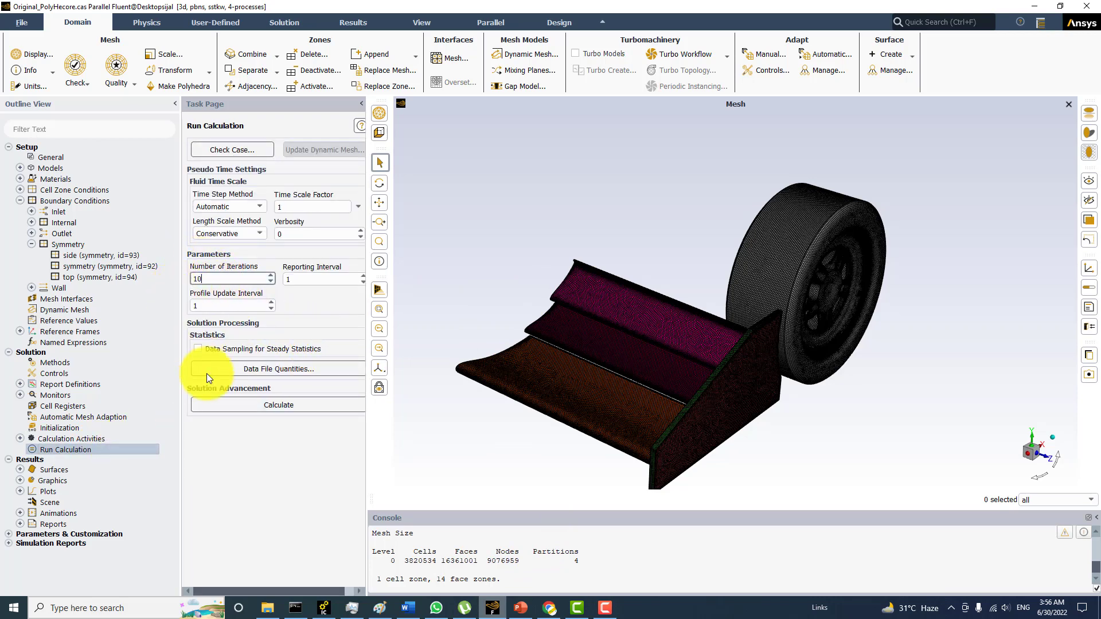
click(217, 405)
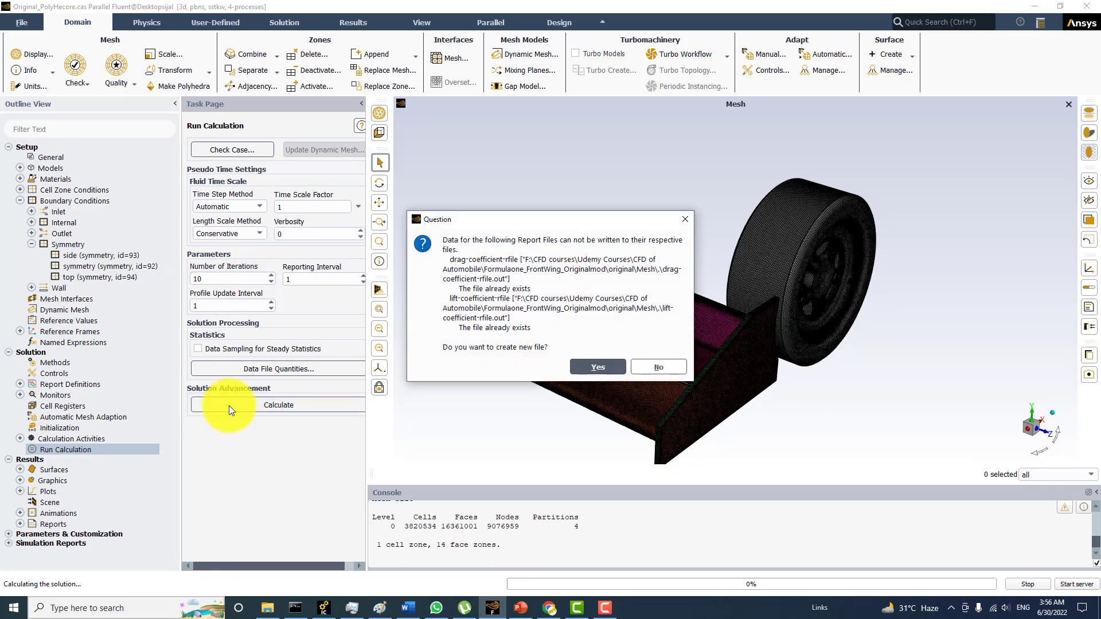
click(595, 367)
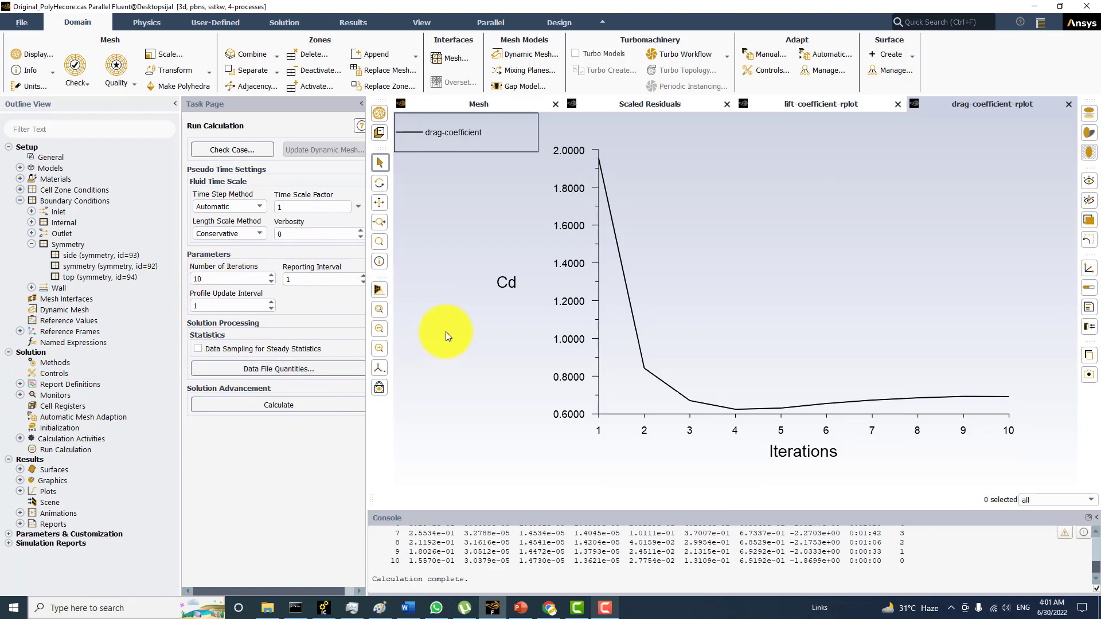
- Review the lift-coefficient convergence plot, followed by the drag-coefficient plot
click(809, 113)
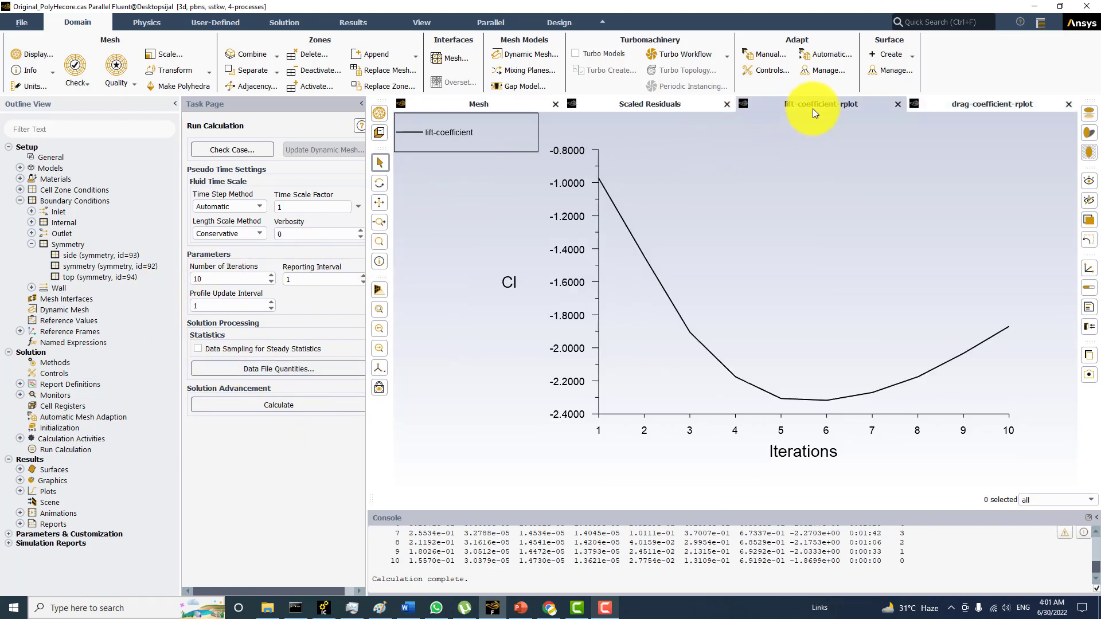
click(946, 113)
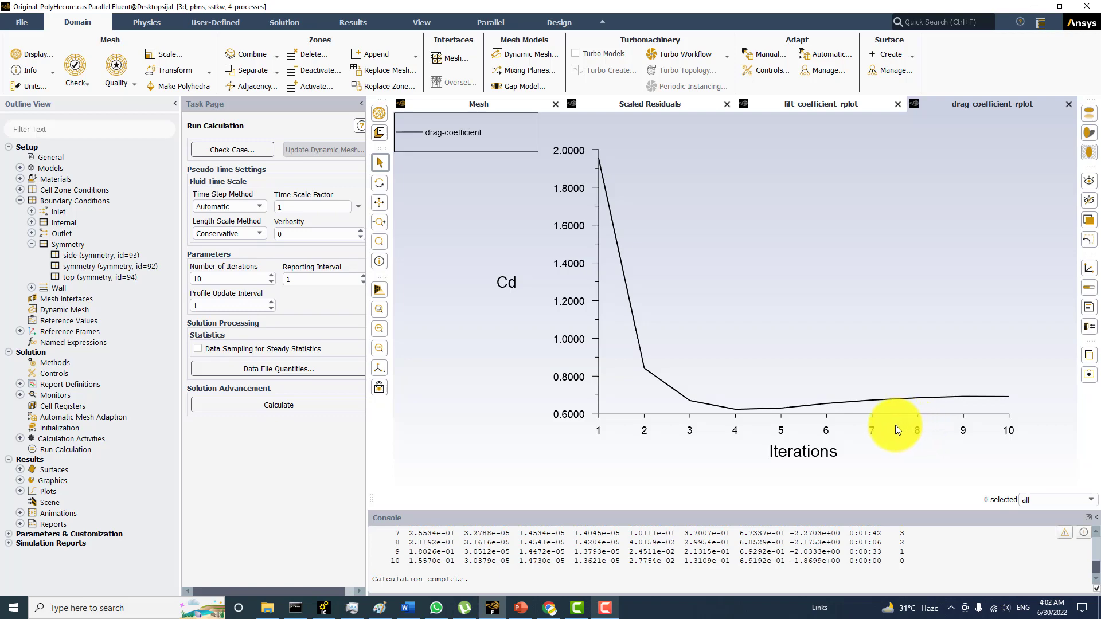
click(295, 22)
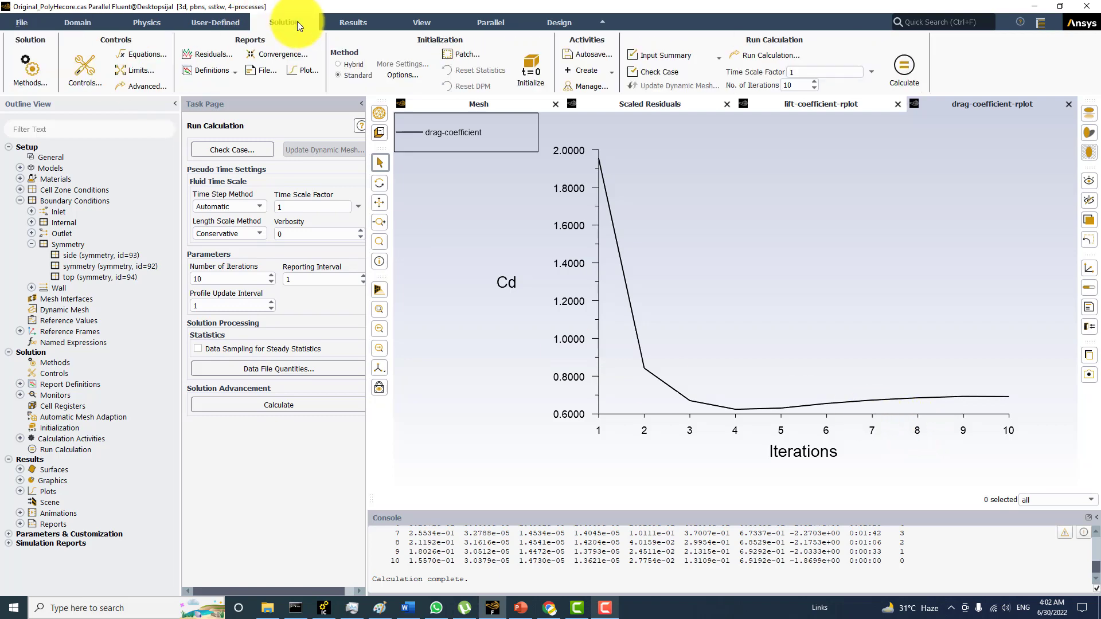
- Set up a new filled contour of Velocity Magnitude on the symmetry surface with Global Range turned off
click(343, 22)
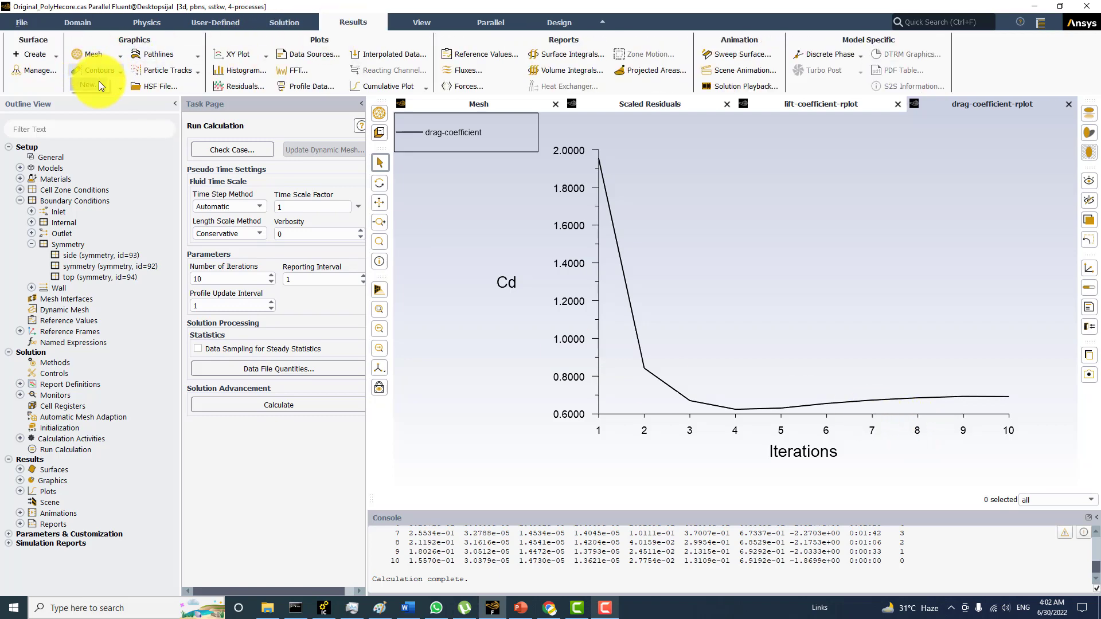
click(99, 82)
click(211, 243)
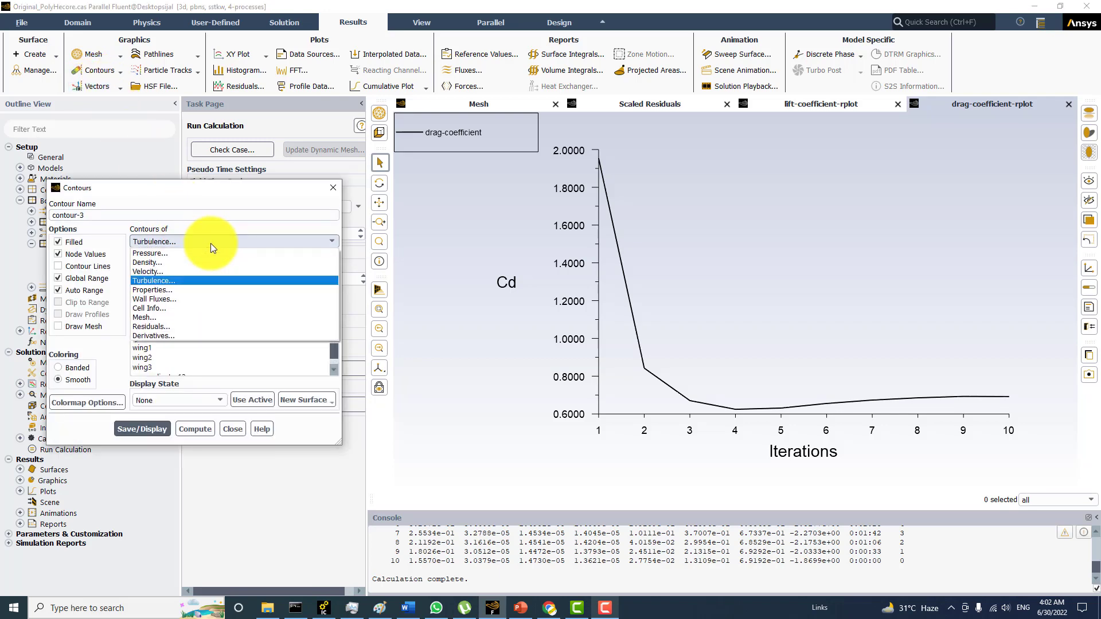
click(166, 272)
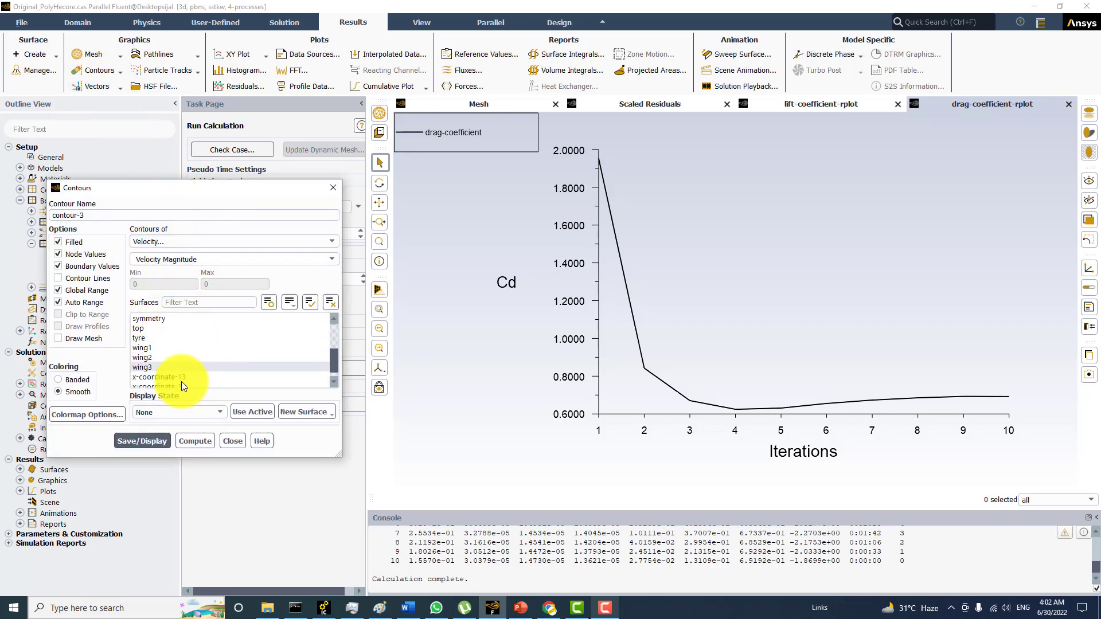
scroll(180, 369, down, 1)
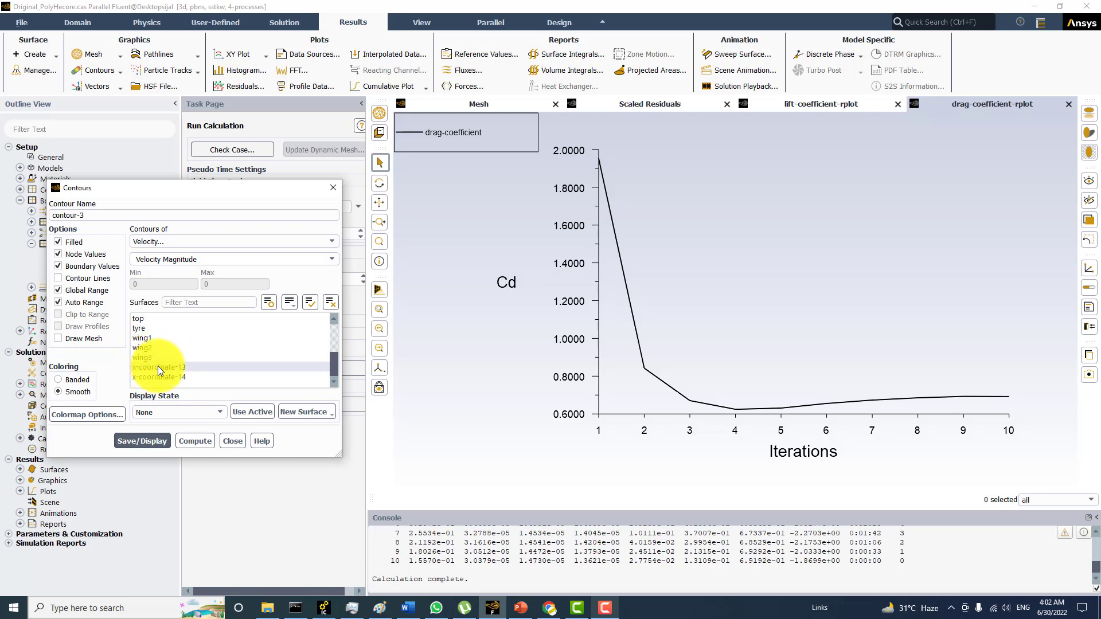
scroll(165, 366, up, 5)
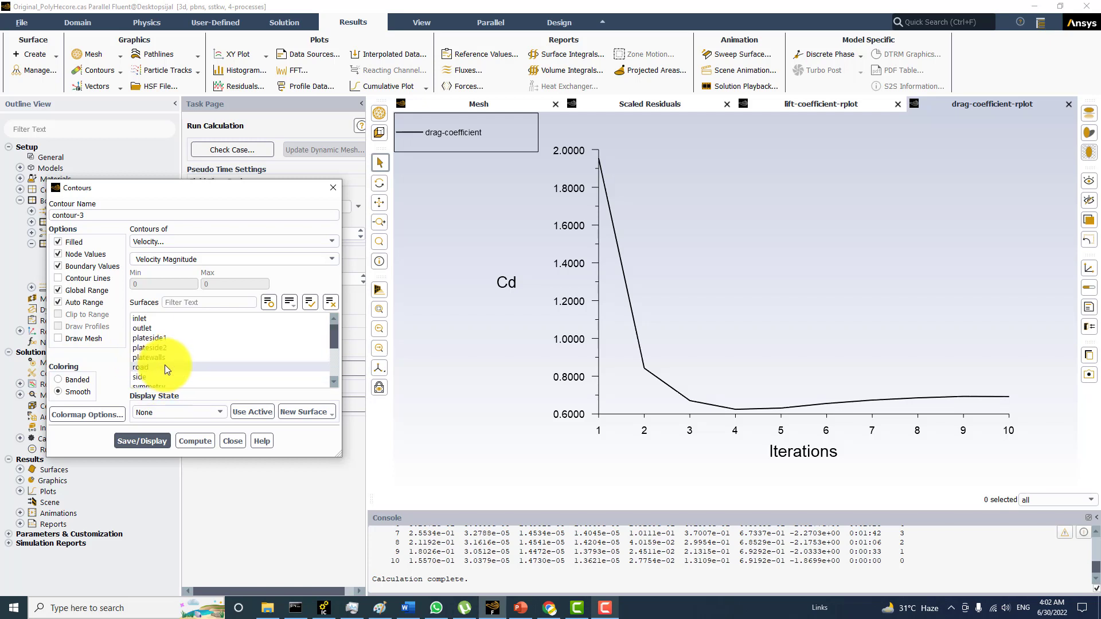
click(146, 357)
click(81, 292)
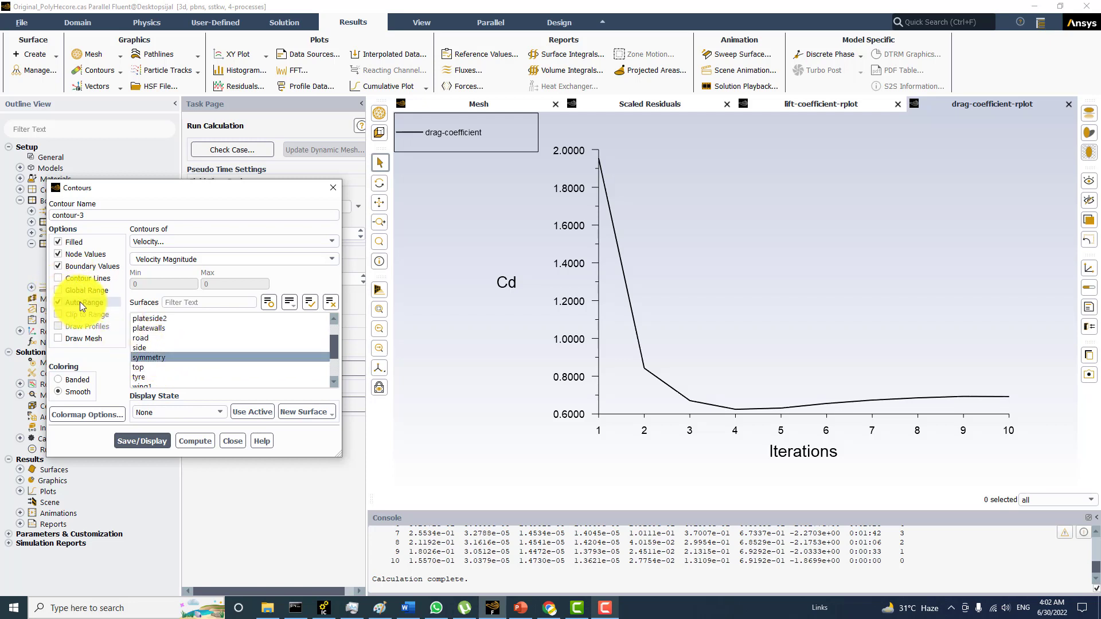
- Enable Draw Mesh without edges, exclude the inlet, outlet, road, side and symmetry surfaces, and display the velocity contour
click(79, 338)
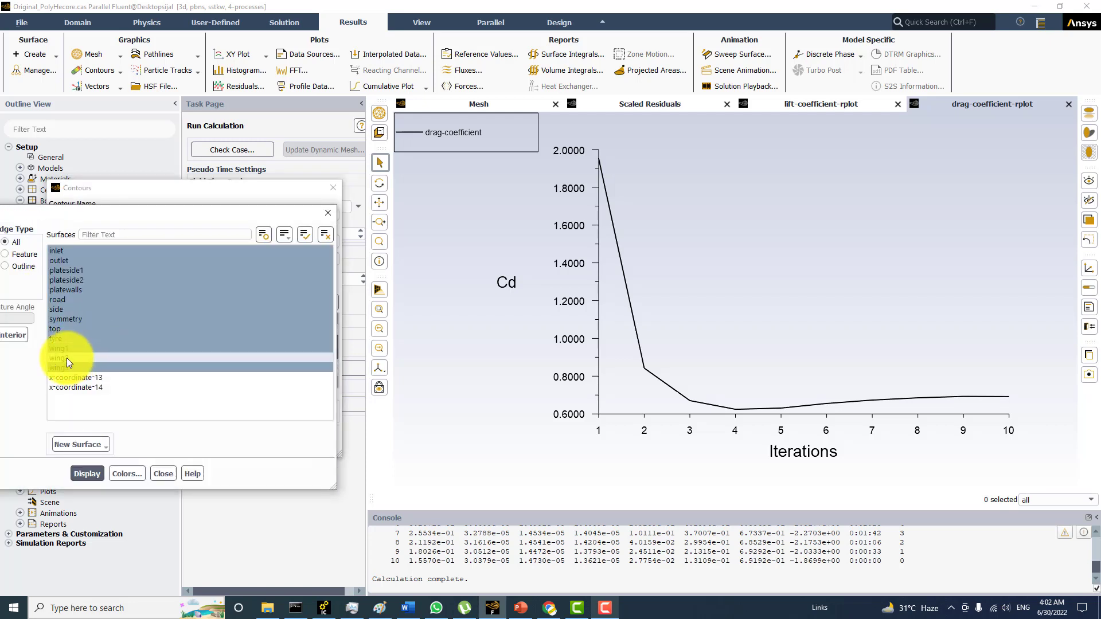
click(64, 309)
click(67, 261)
click(67, 251)
click(67, 300)
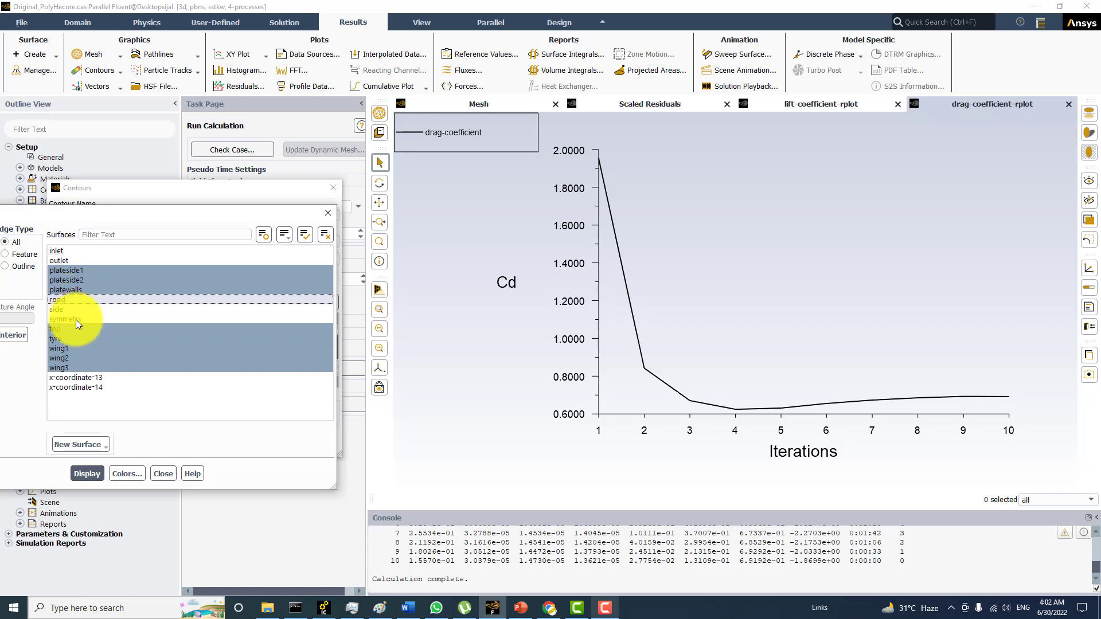
click(99, 471)
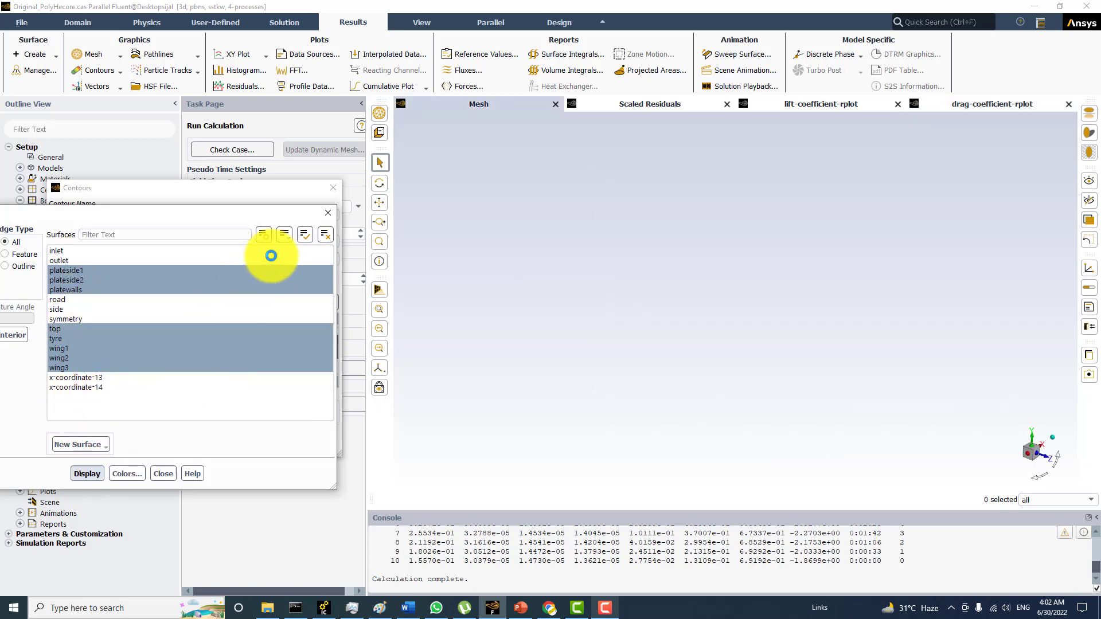
drag(94, 214, 217, 217)
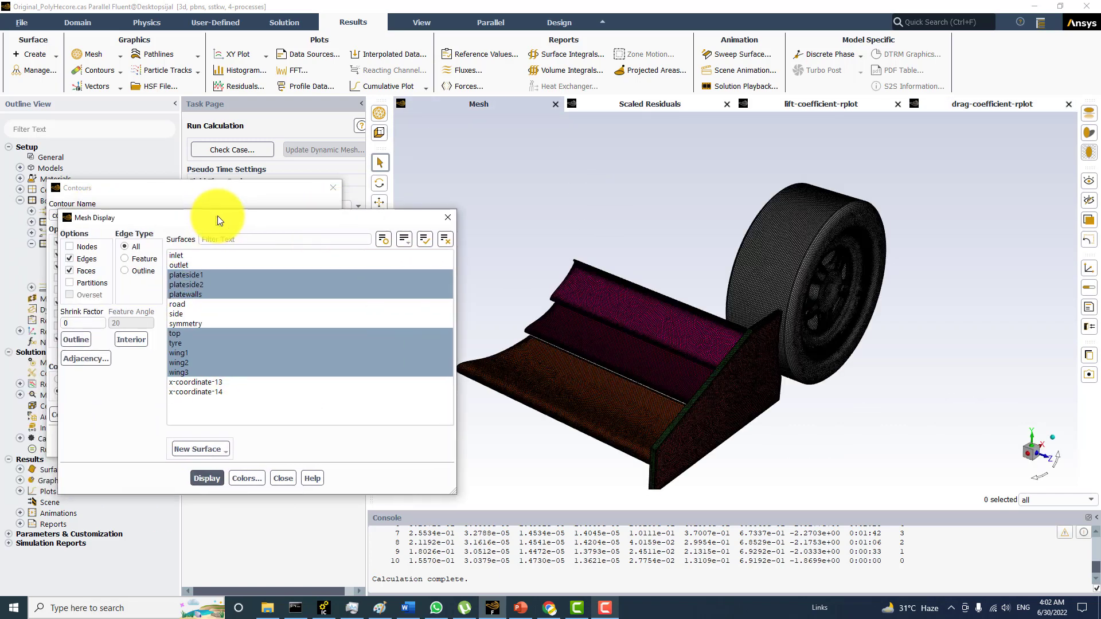
click(84, 257)
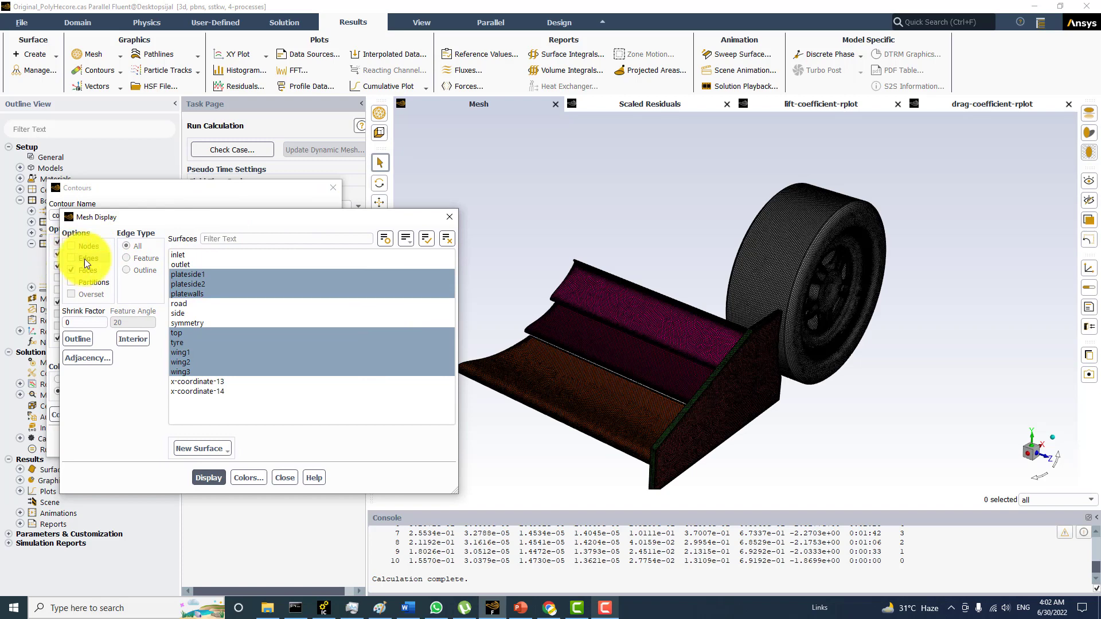
click(285, 478)
click(149, 441)
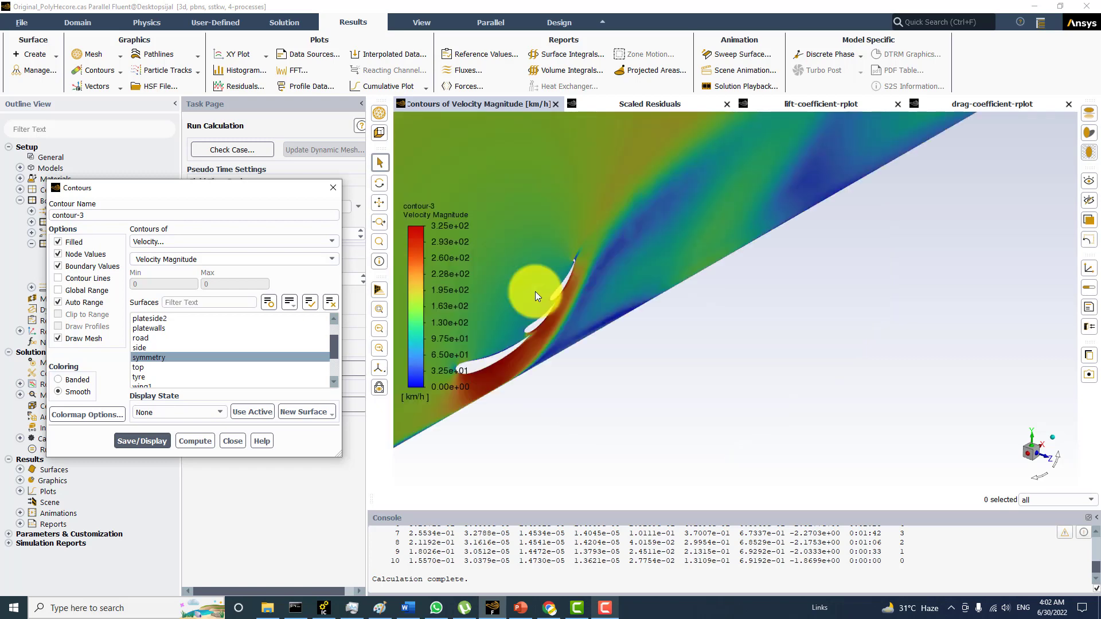
scroll(538, 297, down, 2)
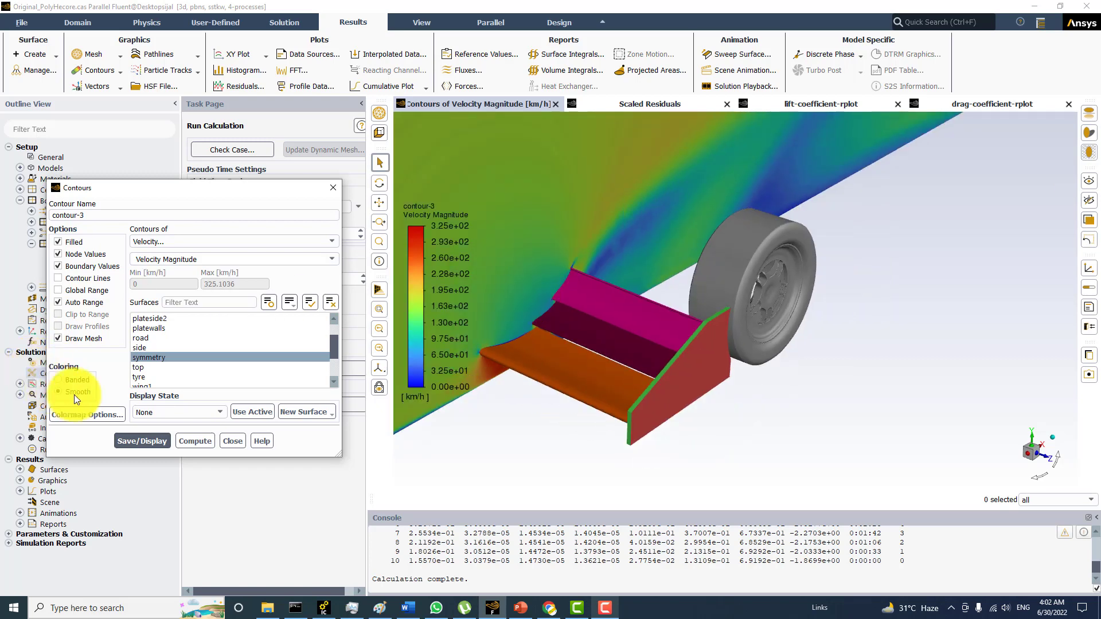
- Switch the contour to banded coloring and apply the bgr colormap with a size of 20
click(71, 411)
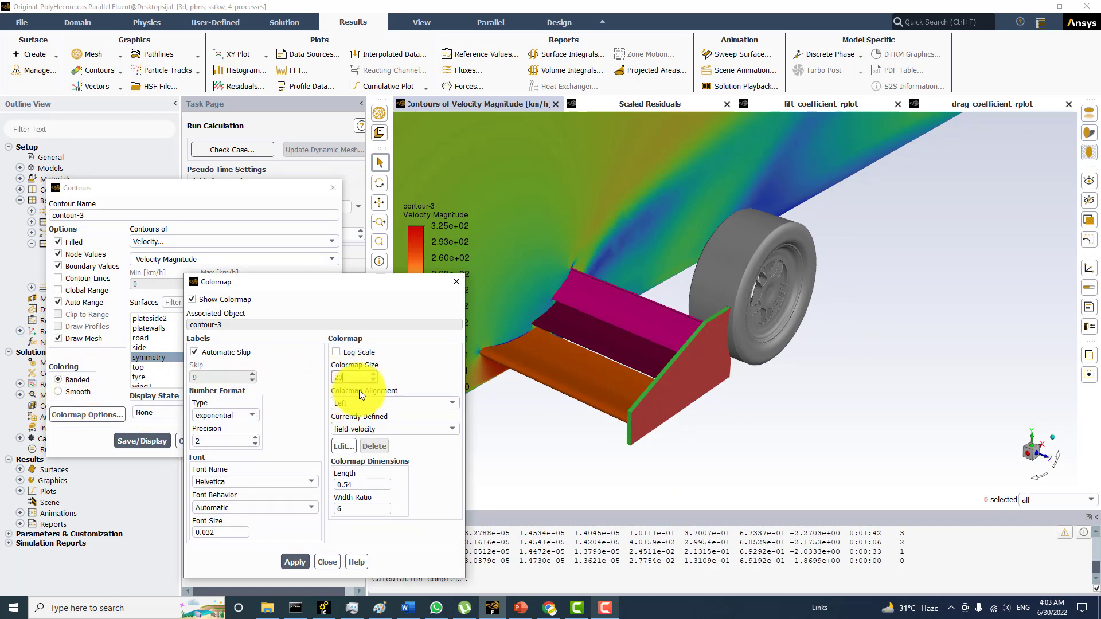
click(378, 428)
scroll(376, 446, up, 5)
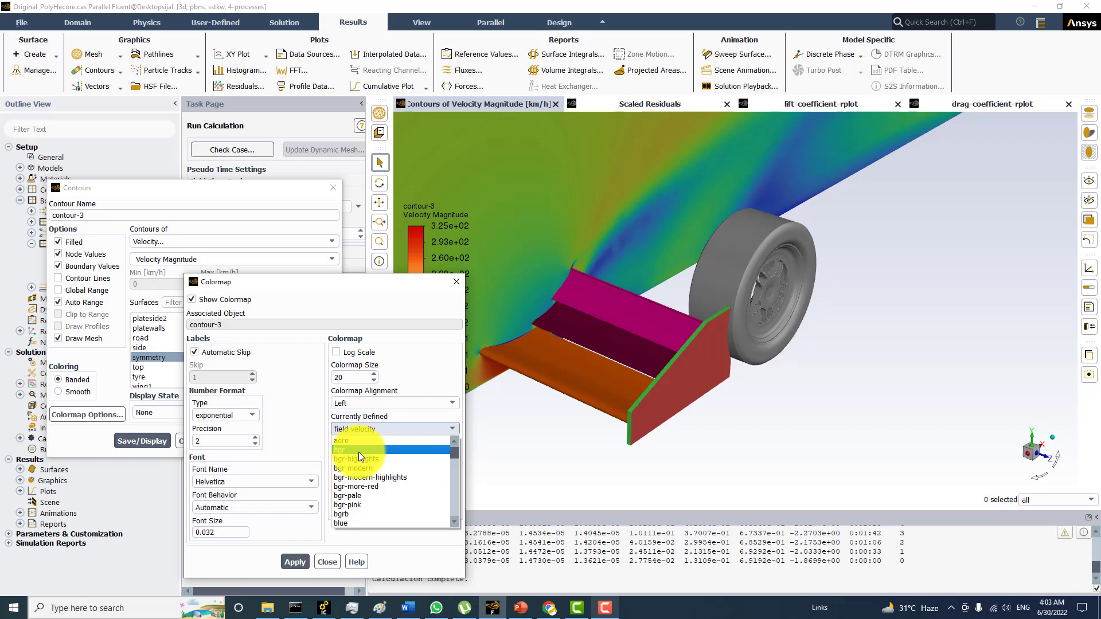
click(359, 452)
click(292, 561)
click(330, 562)
- Examine the velocity contour beneath the front wing and around the tyre from a low side view
scroll(608, 271, down, 5)
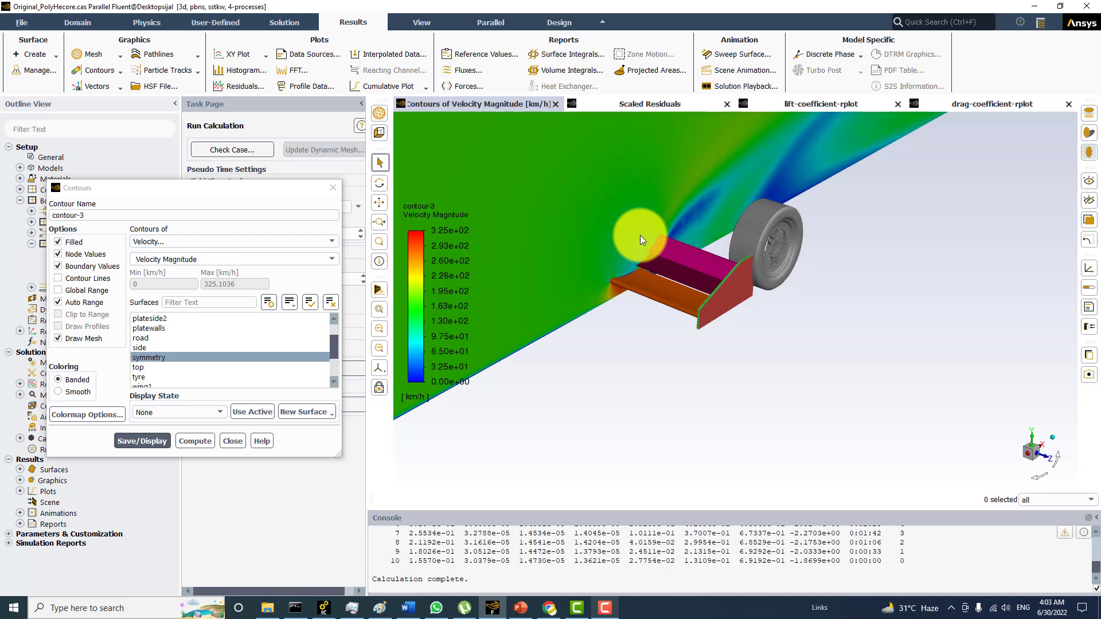
drag(634, 270, 612, 280)
scroll(614, 280, up, 5)
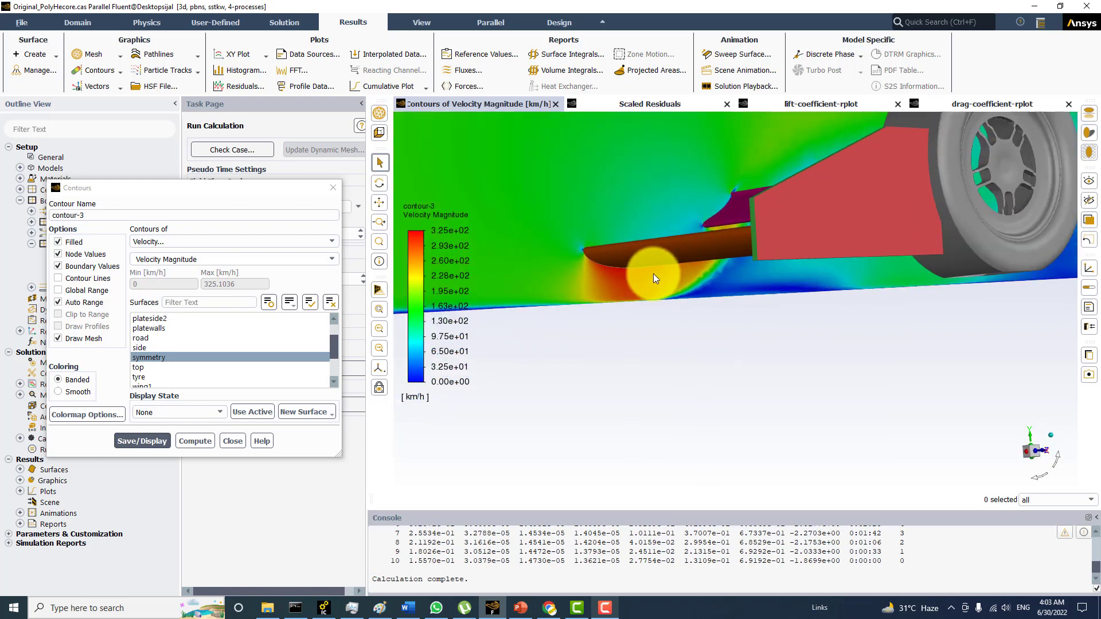
- Examine the velocity contour around the front wing and tyre from an angled view and close the contour settings
drag(566, 253, 826, 353)
drag(583, 309, 559, 304)
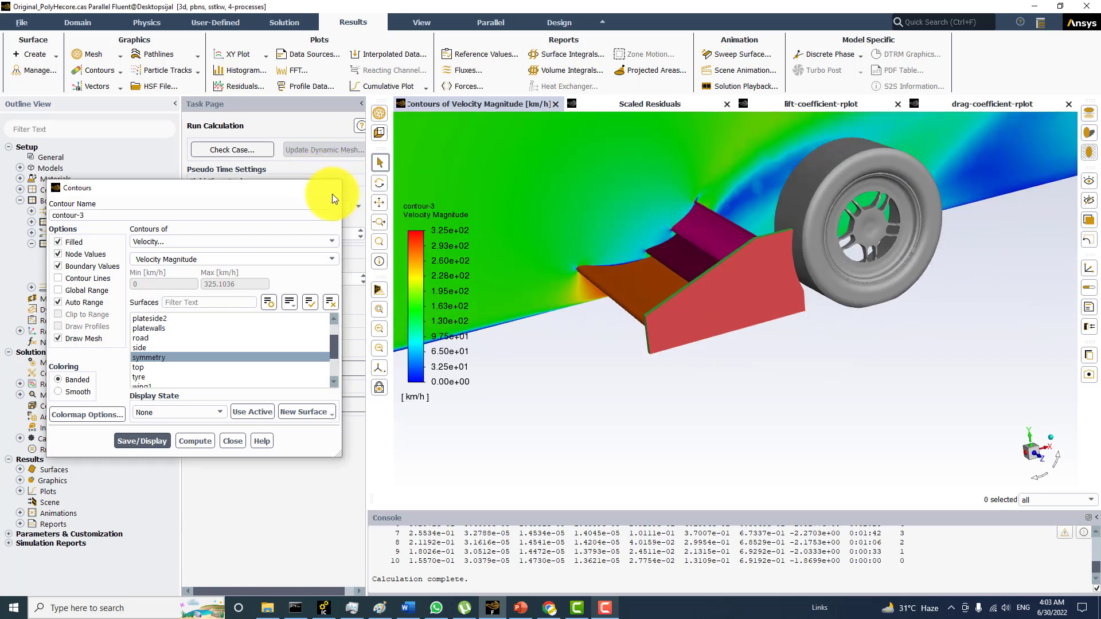
click(333, 187)
- Open the solution methods, switch to Task Manager and check the computer's CPU and memory performance beside them
click(63, 363)
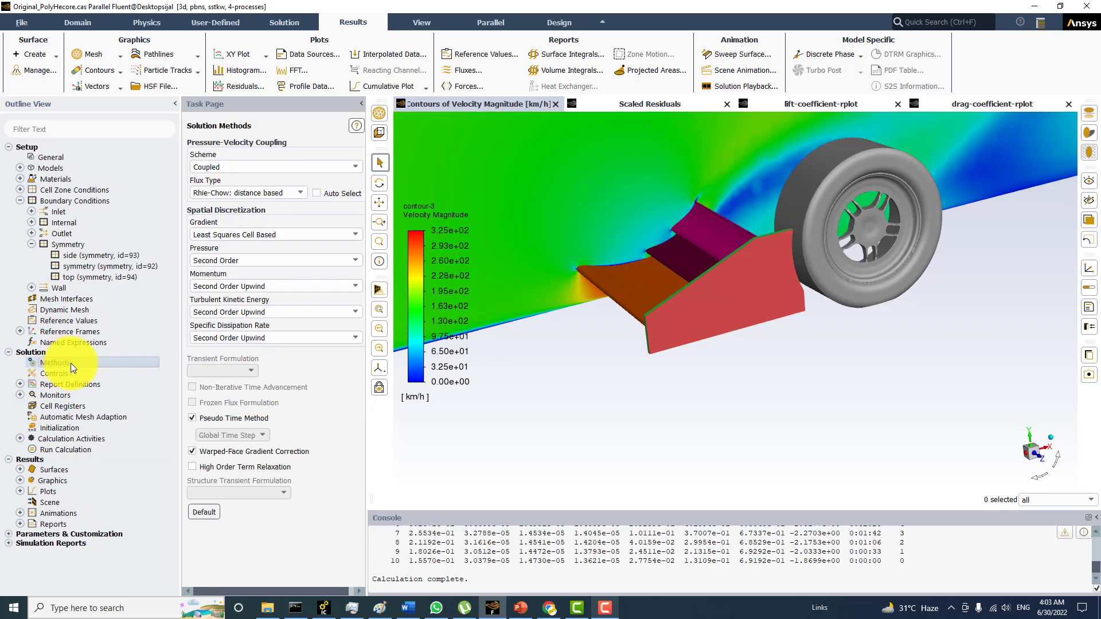
click(688, 614)
right_click(688, 614)
click(719, 554)
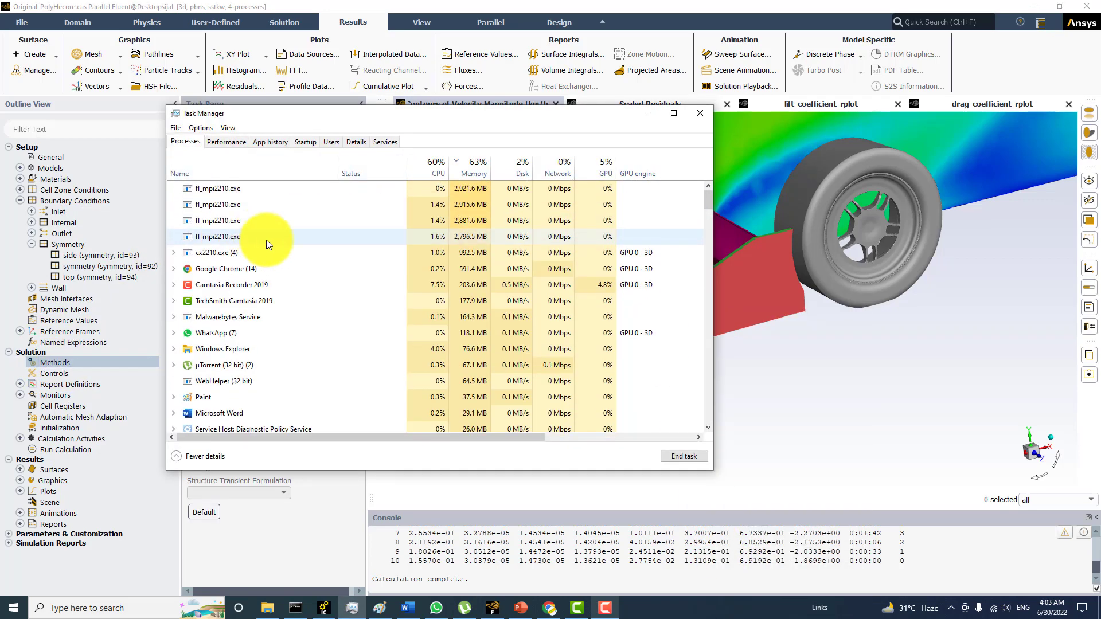
click(215, 141)
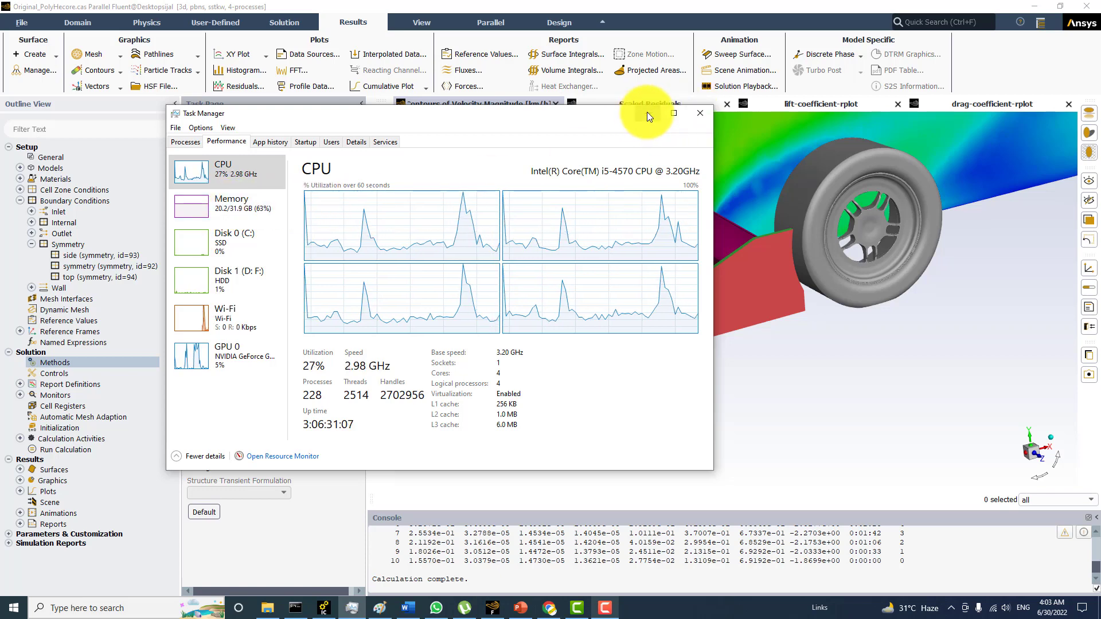
drag(392, 118, 610, 127)
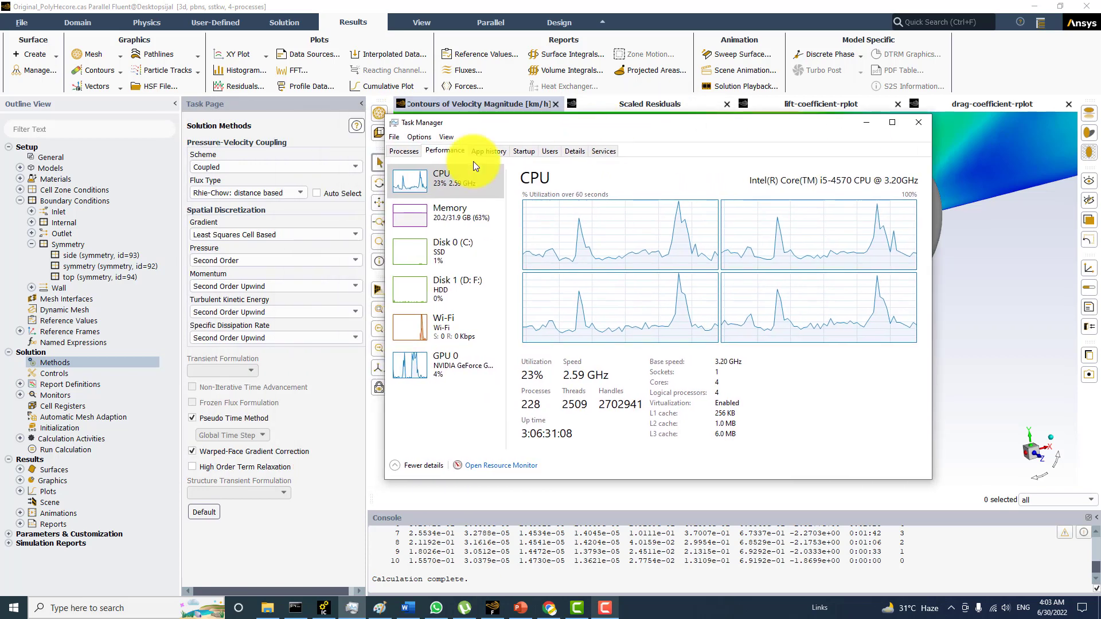
- Change the pressure-velocity coupling scheme to SIMPLE and check the memory usage in Task Manager
click(81, 363)
click(286, 167)
click(237, 174)
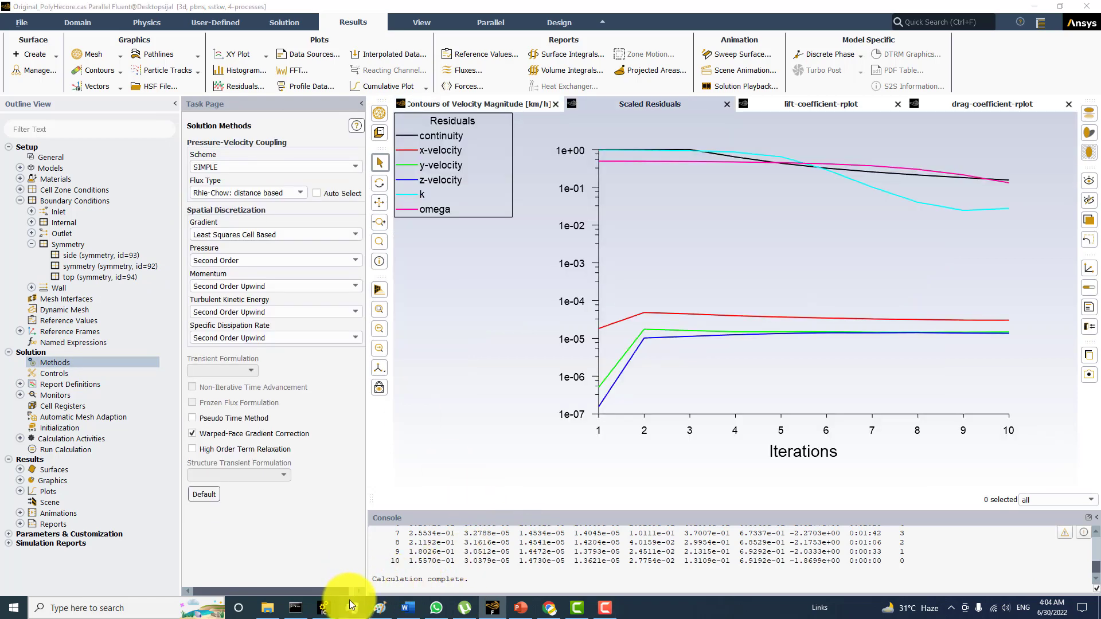
click(352, 607)
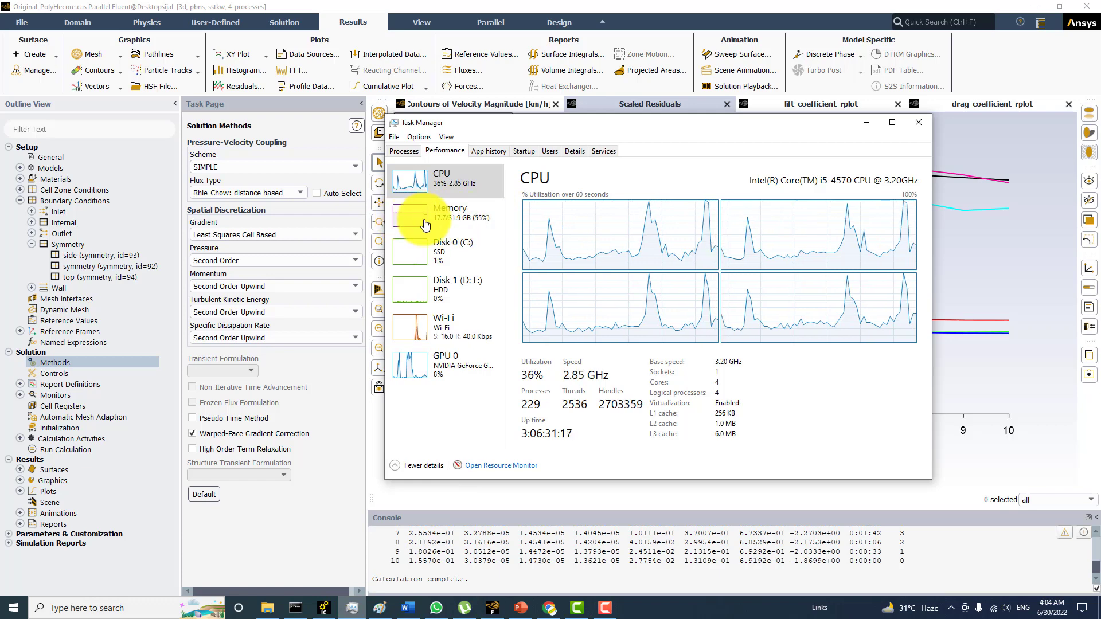
- Reinitialize the solution using Standard Initialization with the existing initial values
click(74, 450)
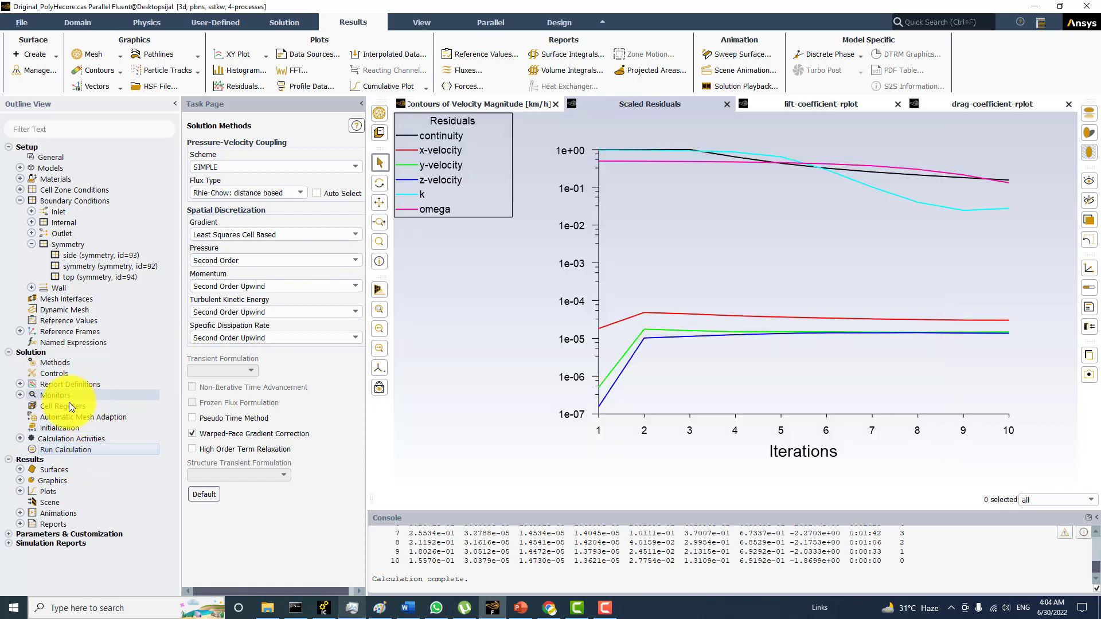
click(63, 427)
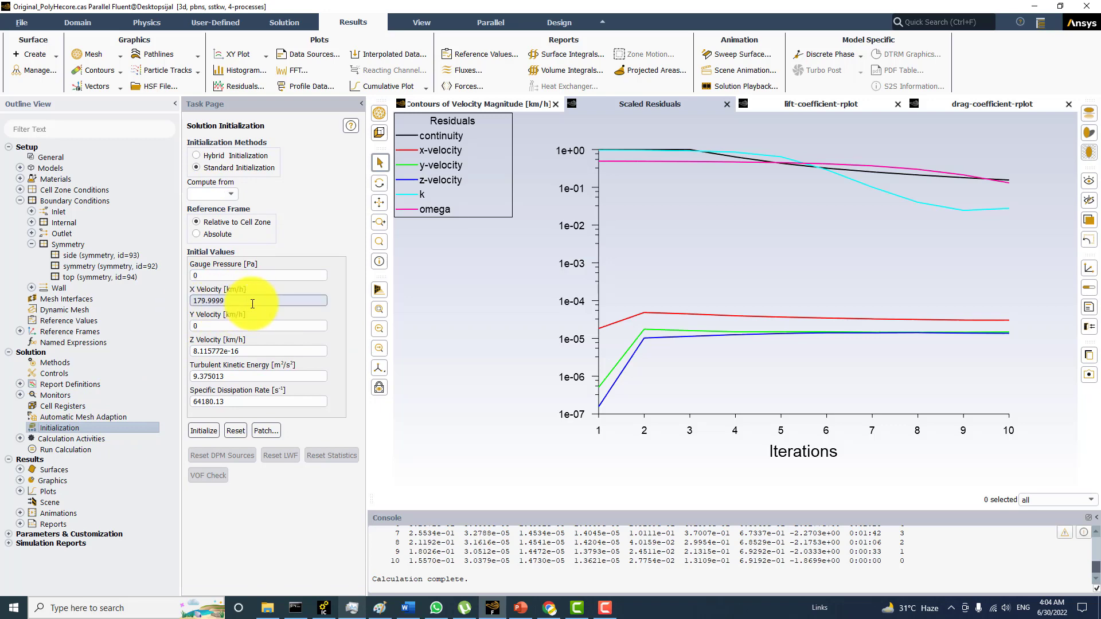
click(204, 431)
click(599, 323)
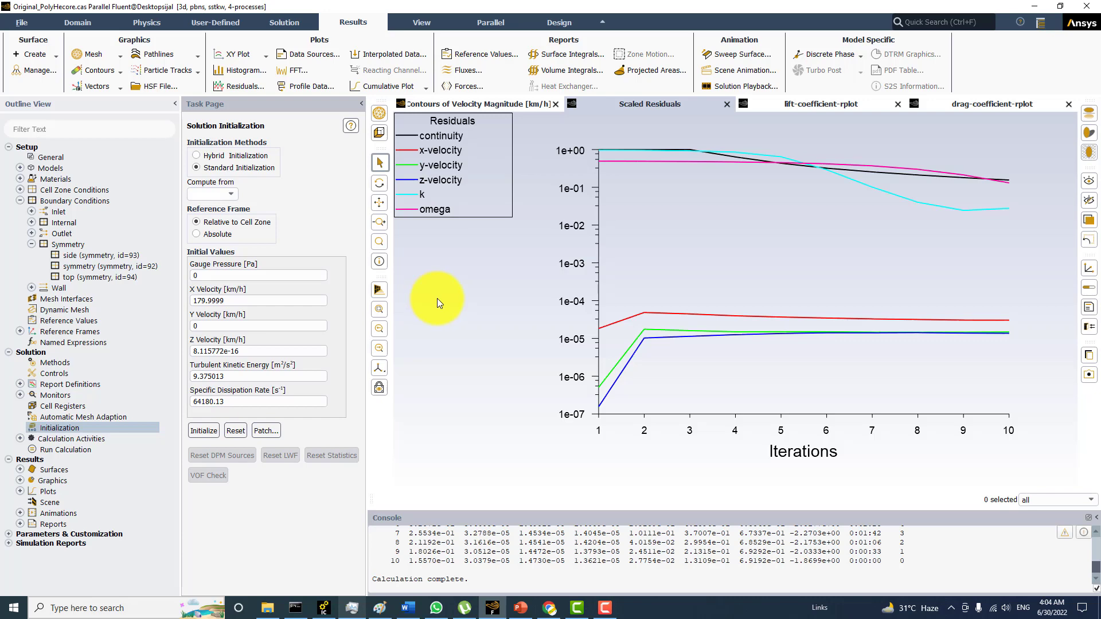
- Run the calculation for 10 iterations, creating new drag and lift coefficient report files
click(68, 446)
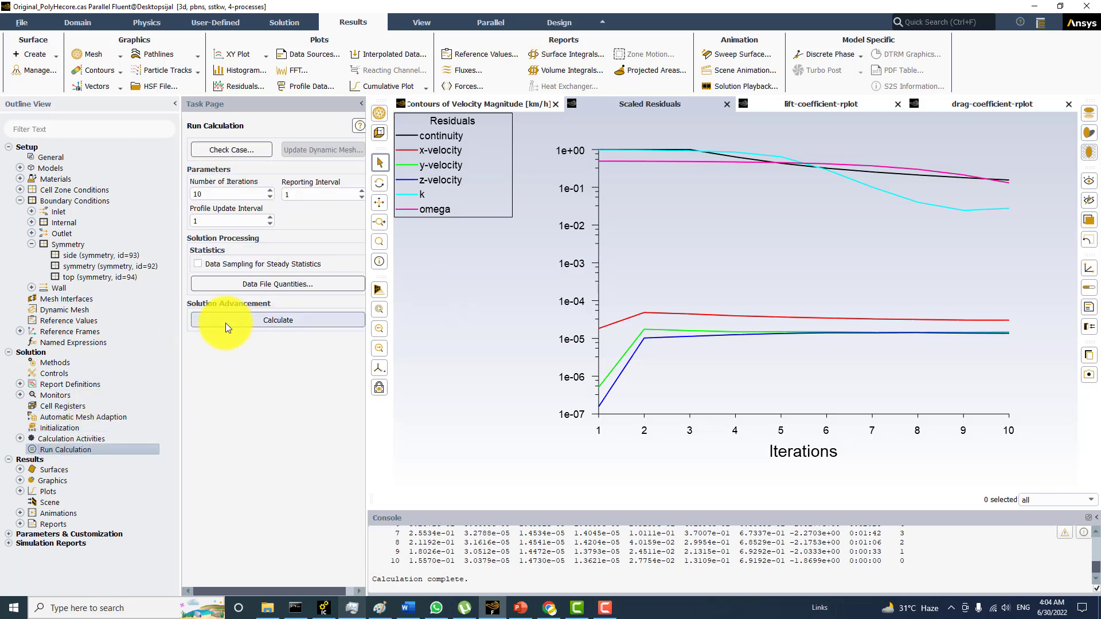
click(211, 321)
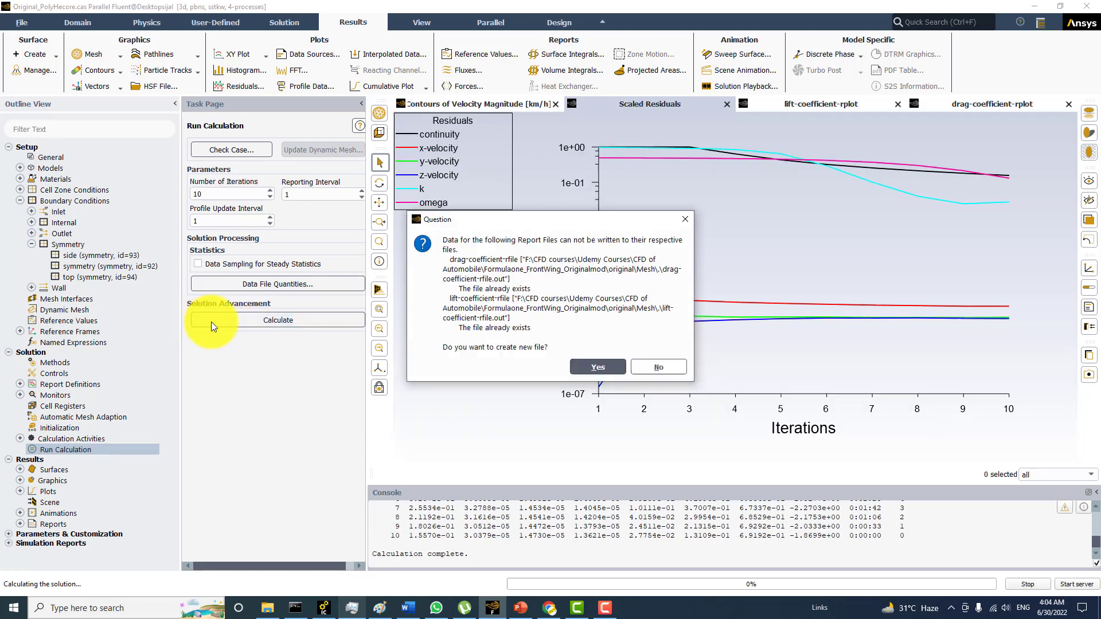
click(590, 367)
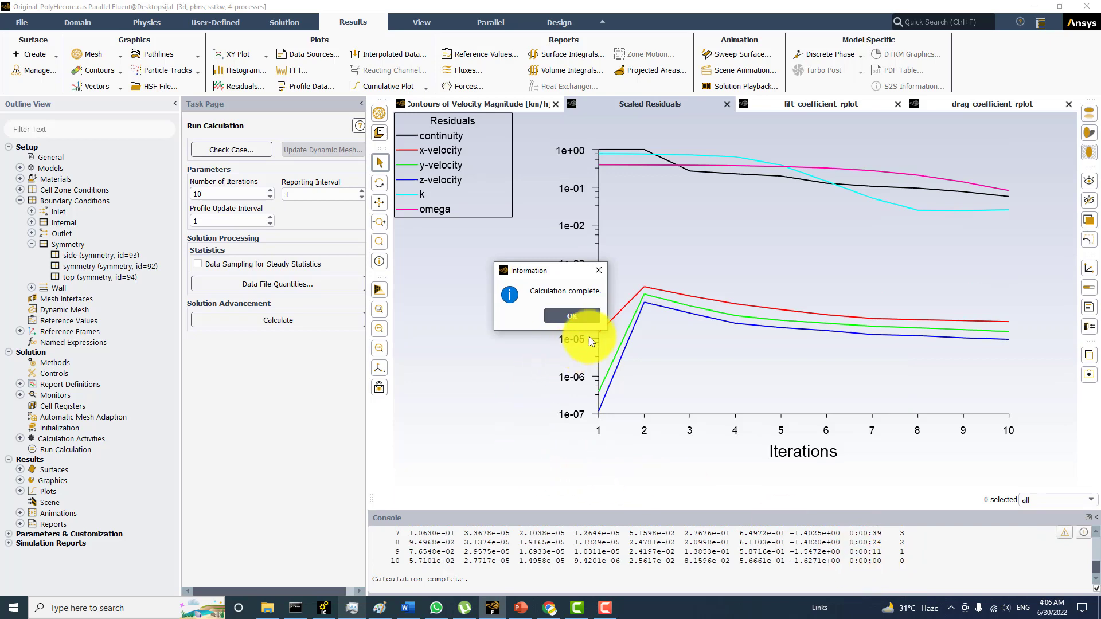
click(590, 315)
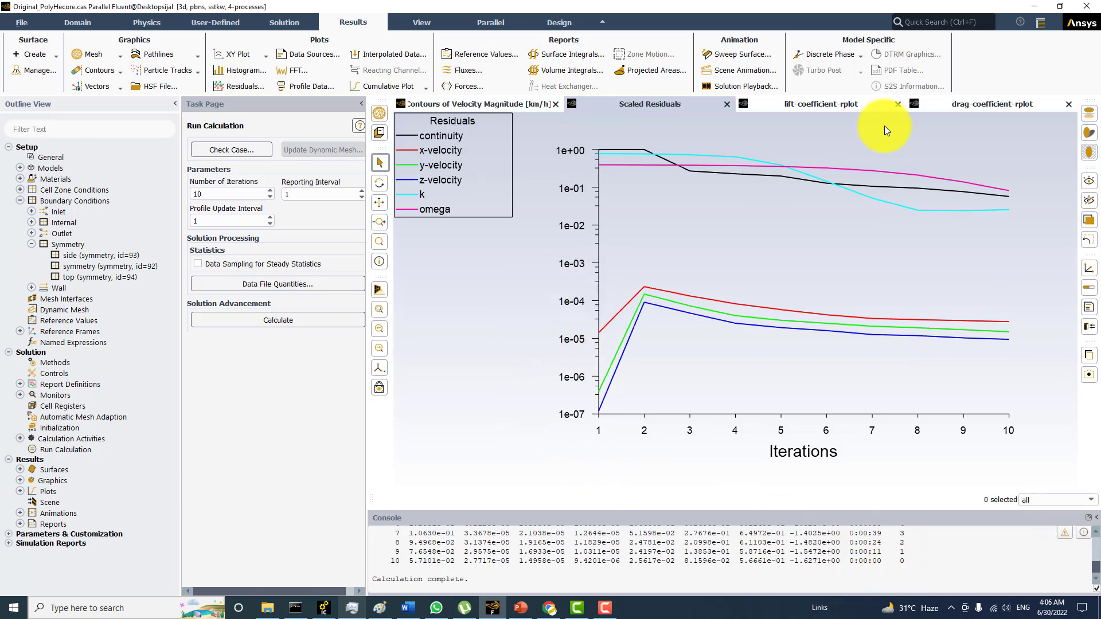
- Examine the lift and drag coefficient plots and the final iteration's drag coefficient in the console
click(787, 103)
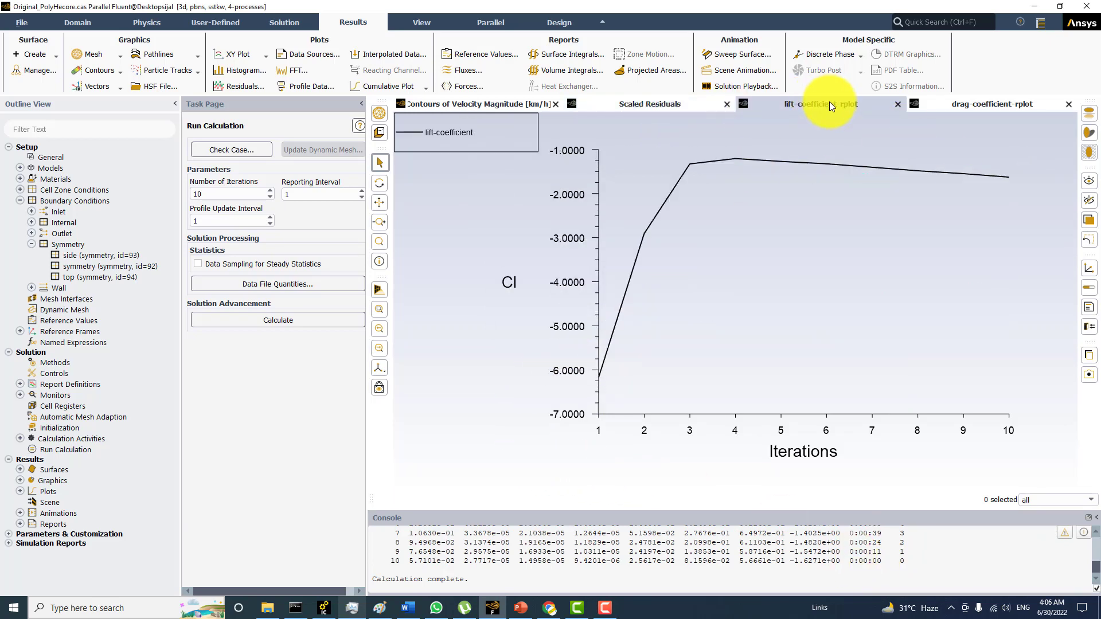
click(956, 103)
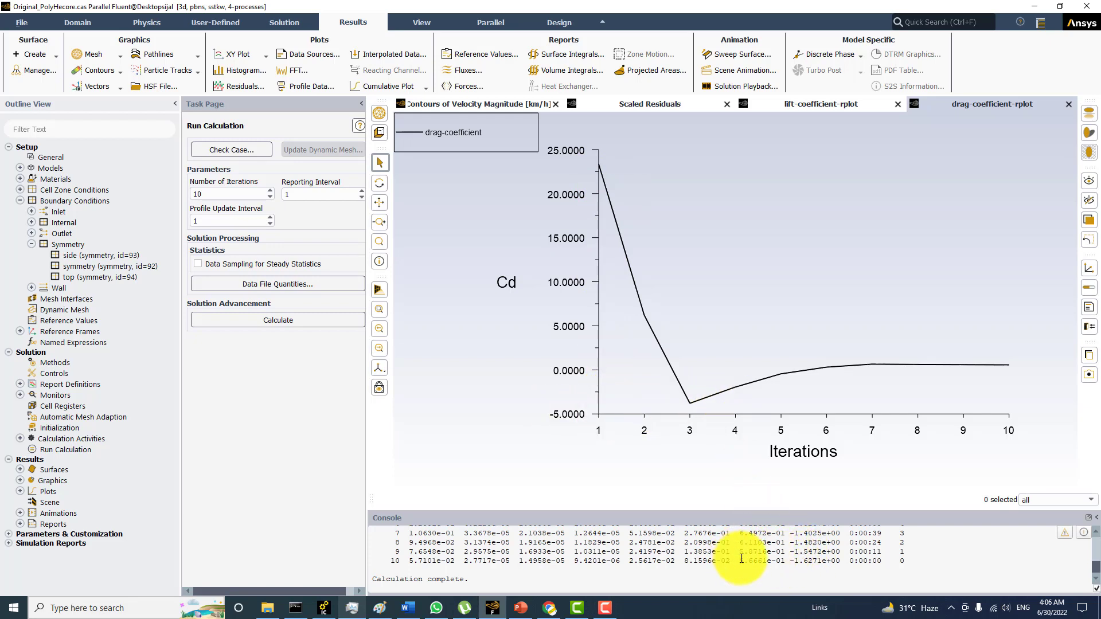
drag(740, 561, 785, 561)
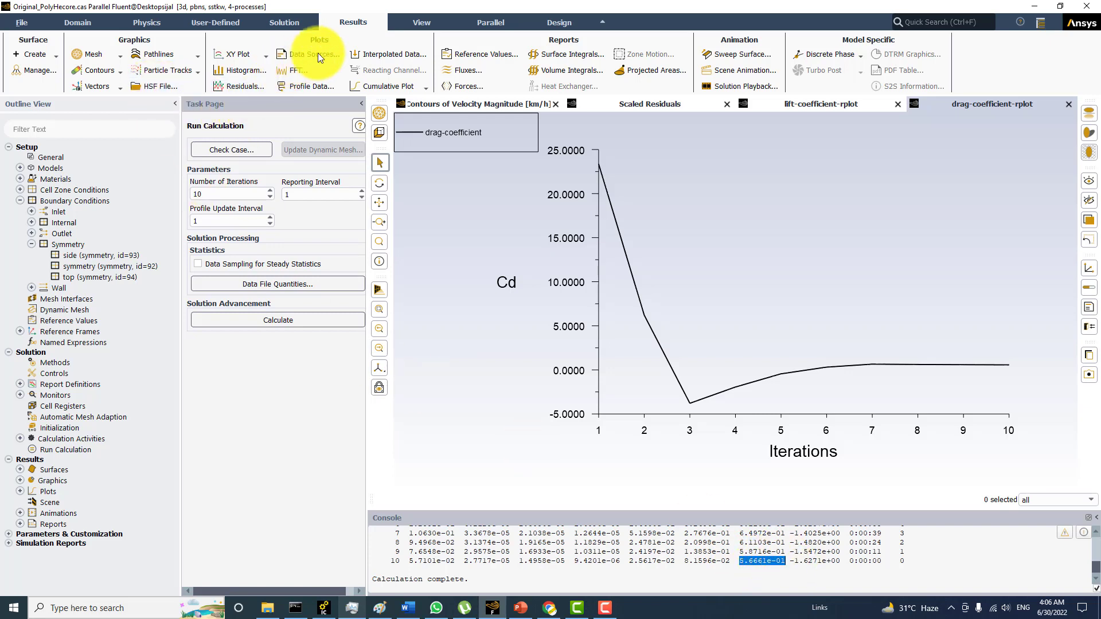
- Create a filled Velocity Magnitude contour on the symmetry surface with Draw Mesh showing the plates, wings and tyre, and display it
click(98, 71)
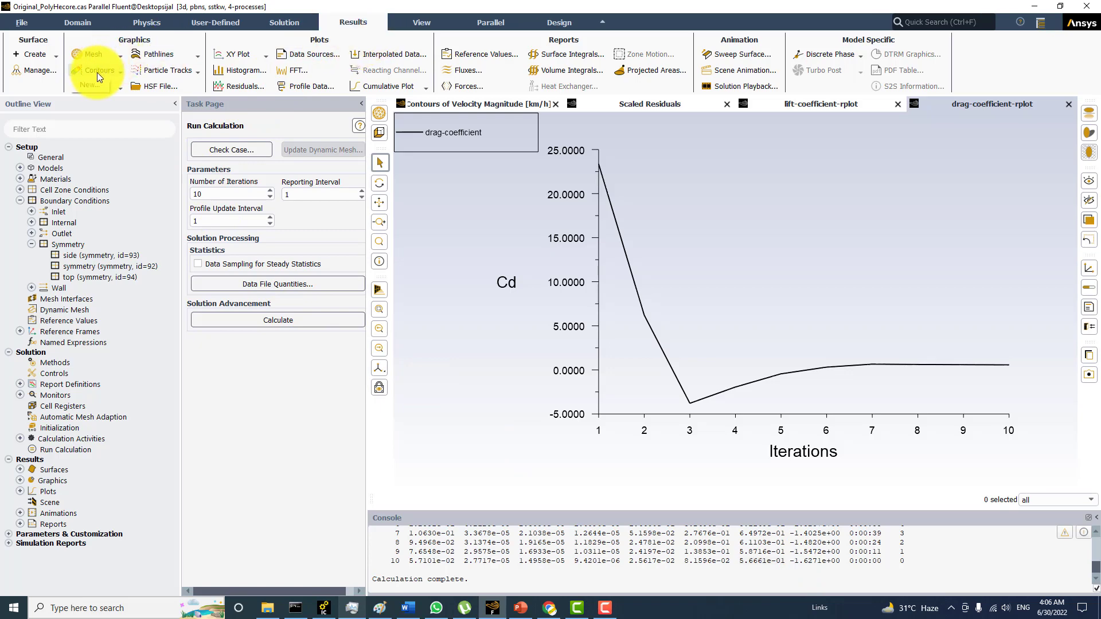
click(92, 86)
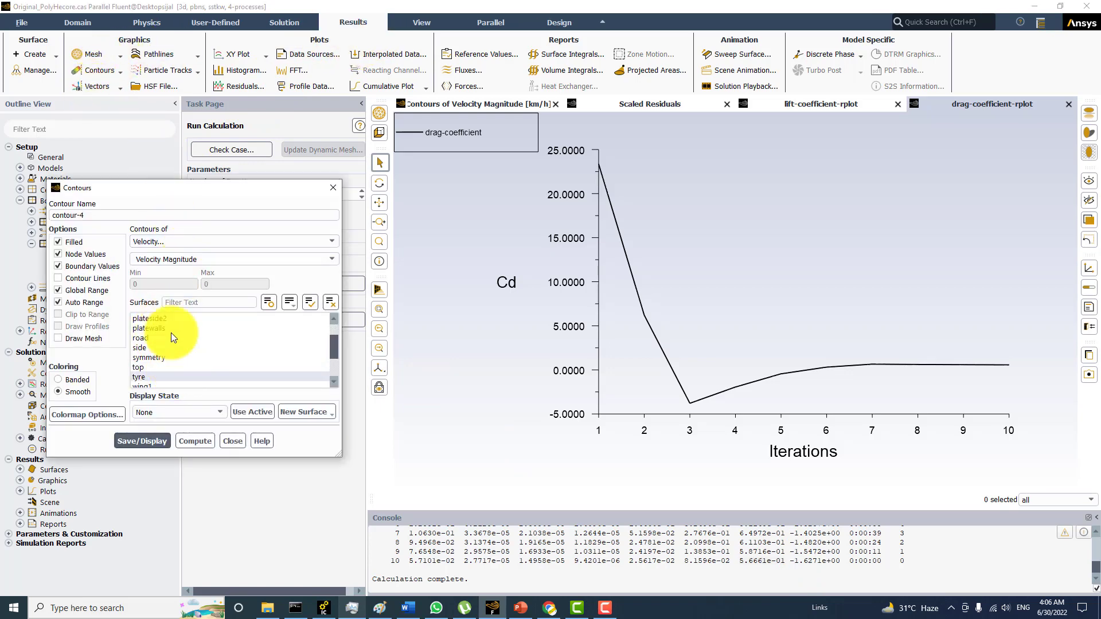
drag(239, 193, 352, 183)
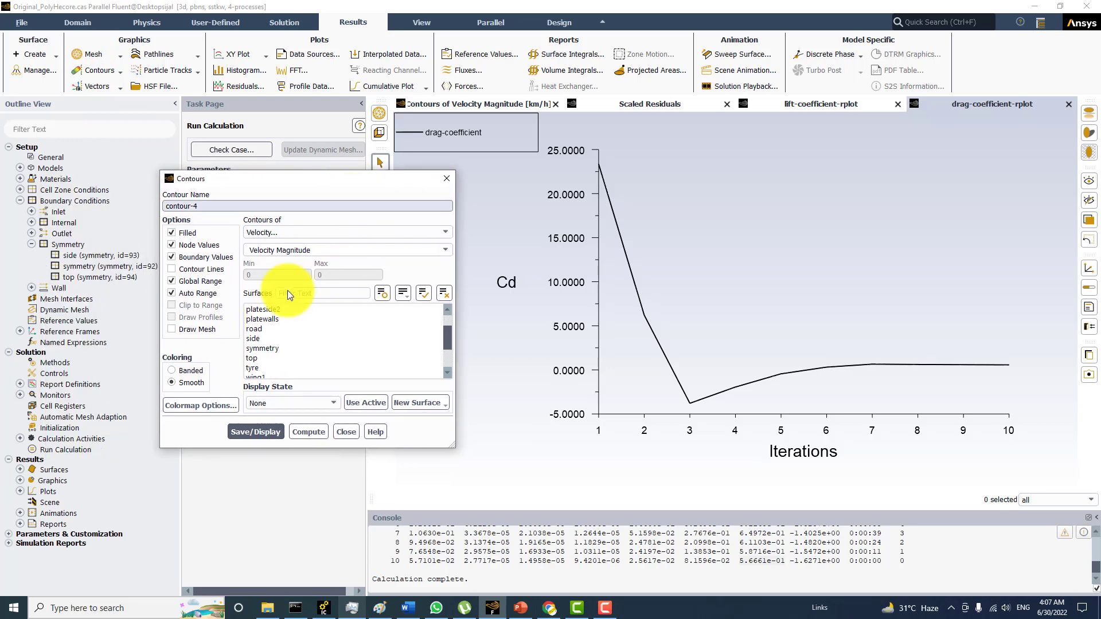
click(192, 330)
click(189, 332)
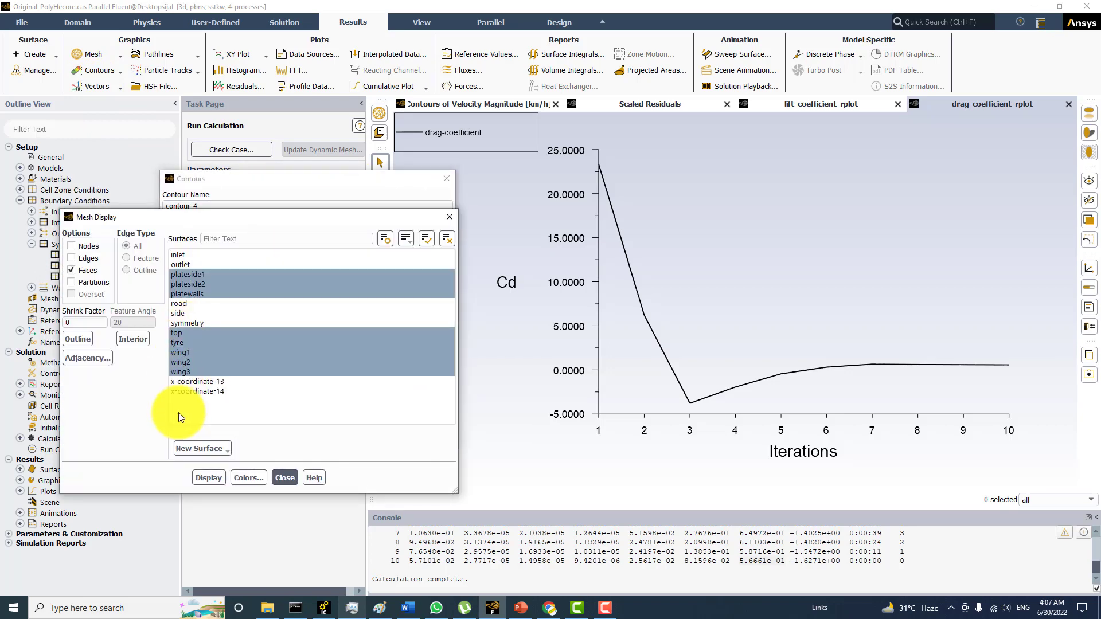
click(207, 478)
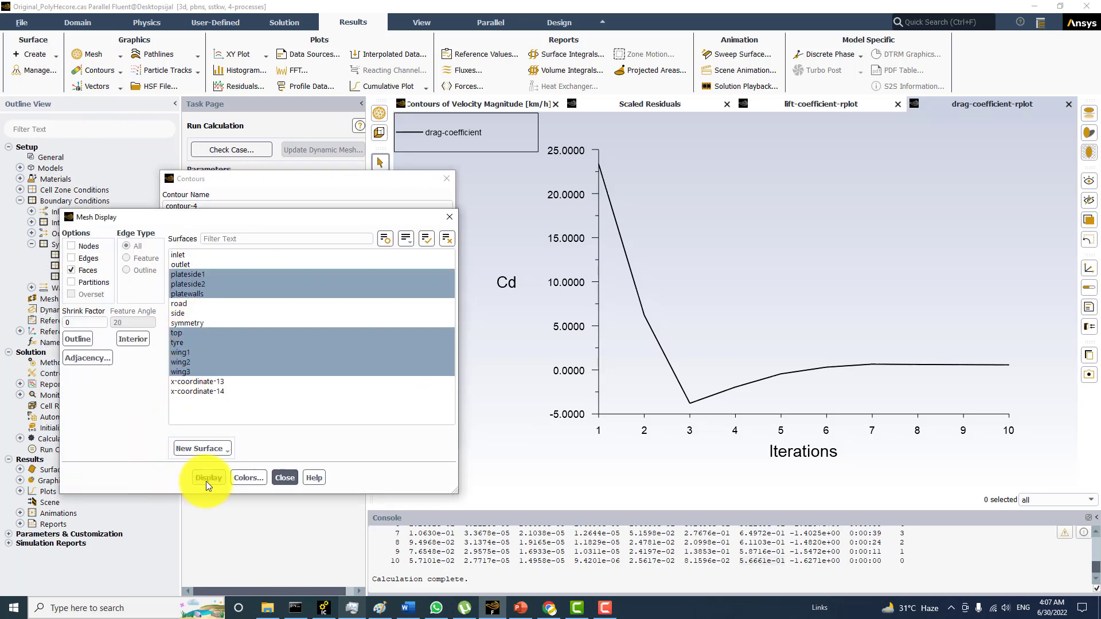
click(287, 478)
click(248, 434)
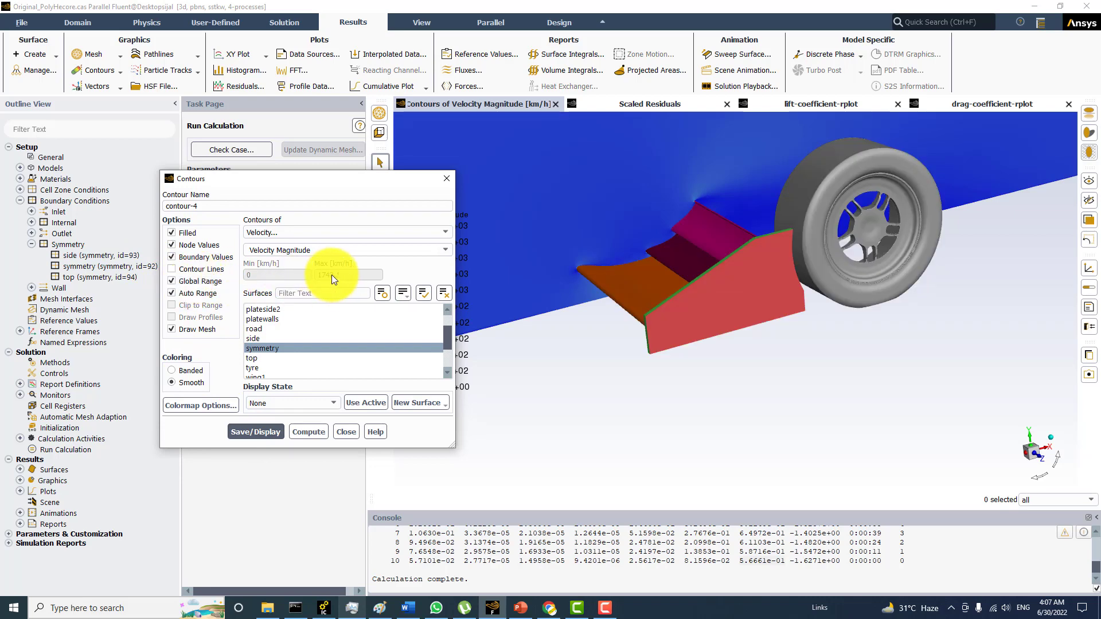
- Compare the velocity contour display with Global Range turned off and turned back on
click(206, 280)
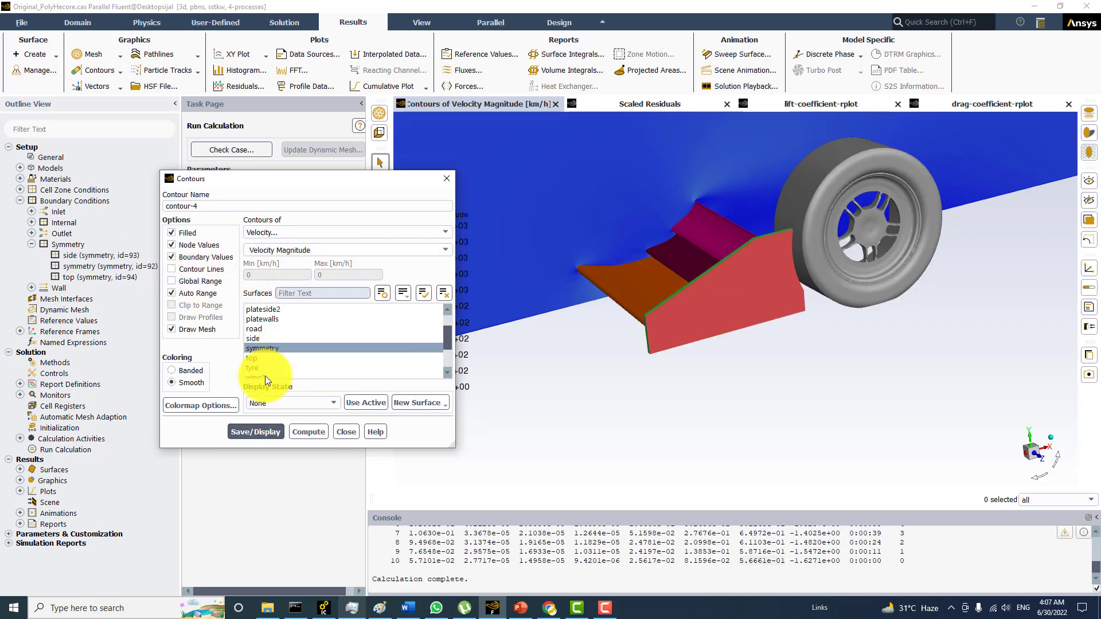
click(257, 431)
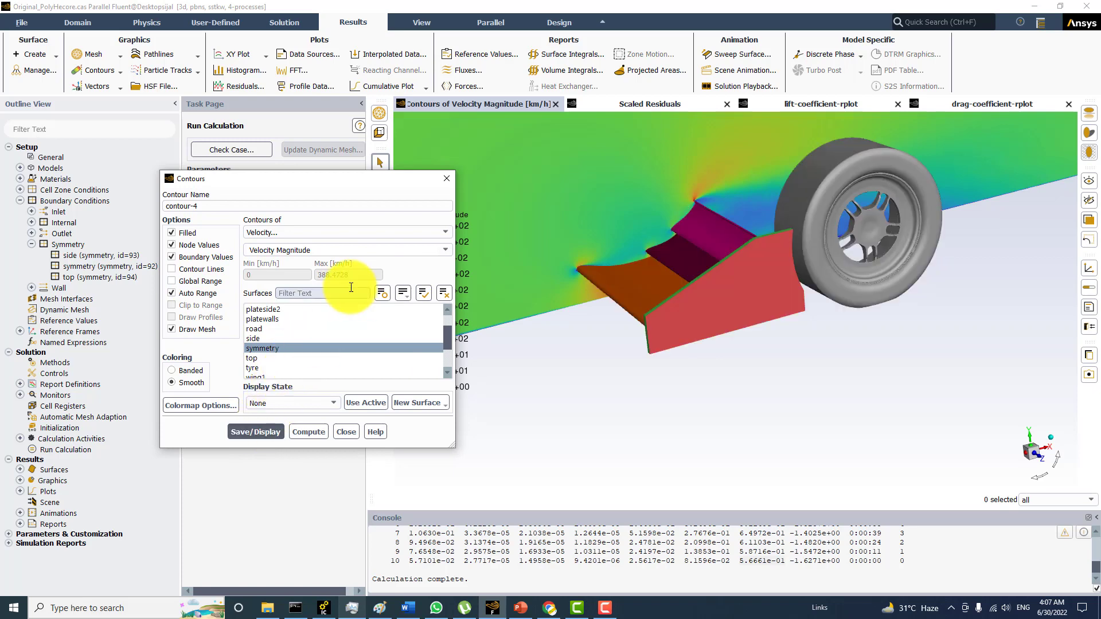
click(191, 282)
click(255, 434)
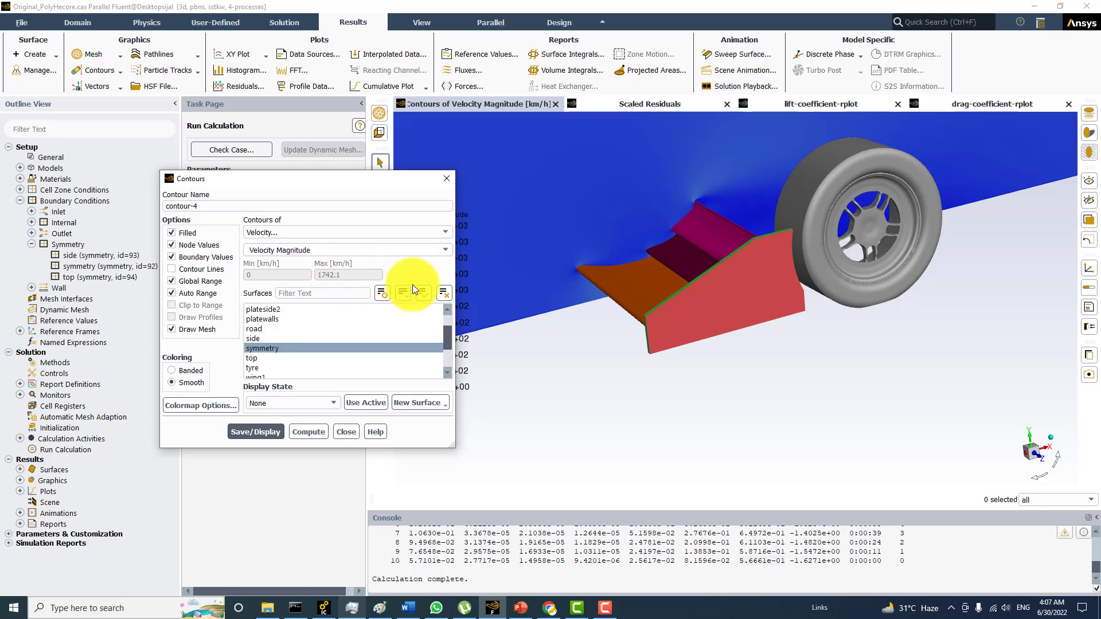
- Display the velocity contour with banded coloring and the bgr colormap at size 20, and view it around the wing
click(184, 372)
click(187, 403)
drag(356, 377, 319, 377)
text(20)
click(358, 427)
scroll(348, 441, up, 5)
click(349, 448)
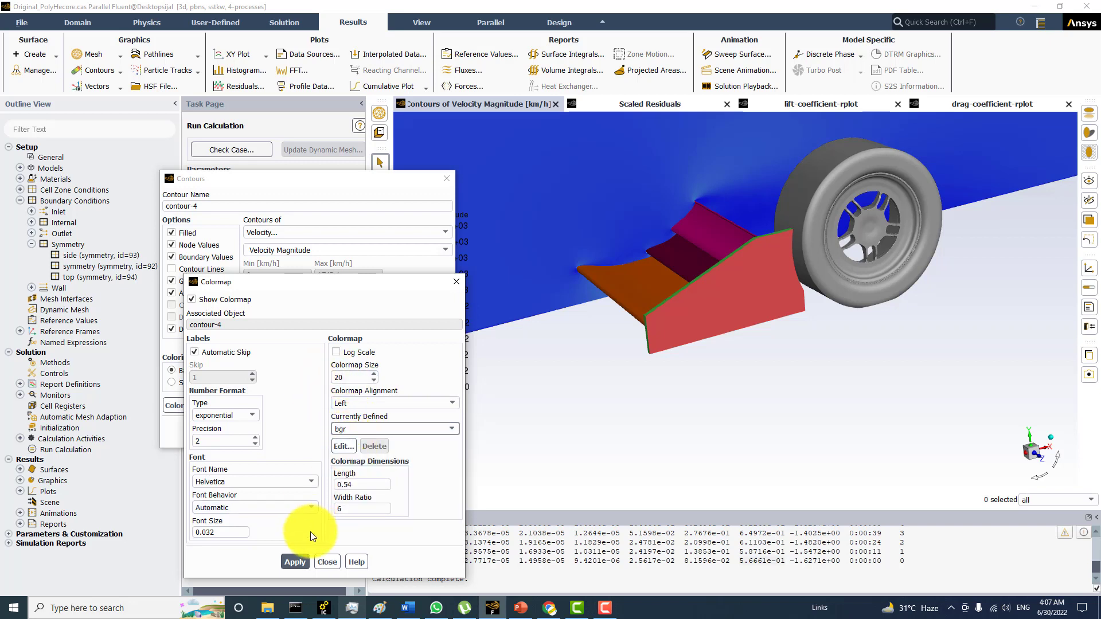
click(294, 561)
click(325, 562)
click(244, 431)
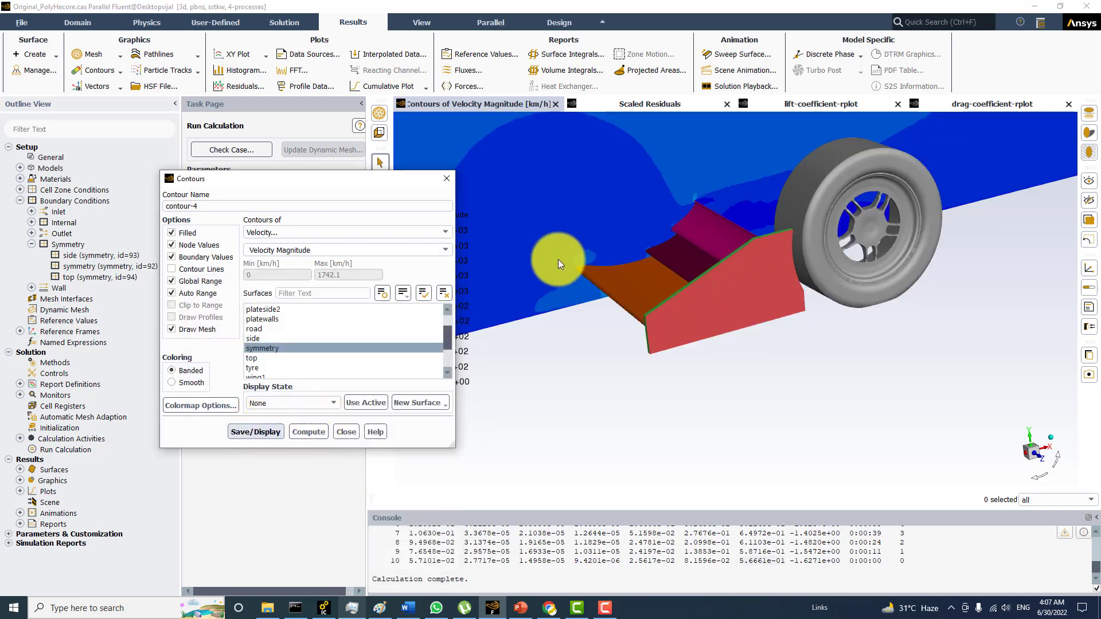
drag(565, 261, 429, 276)
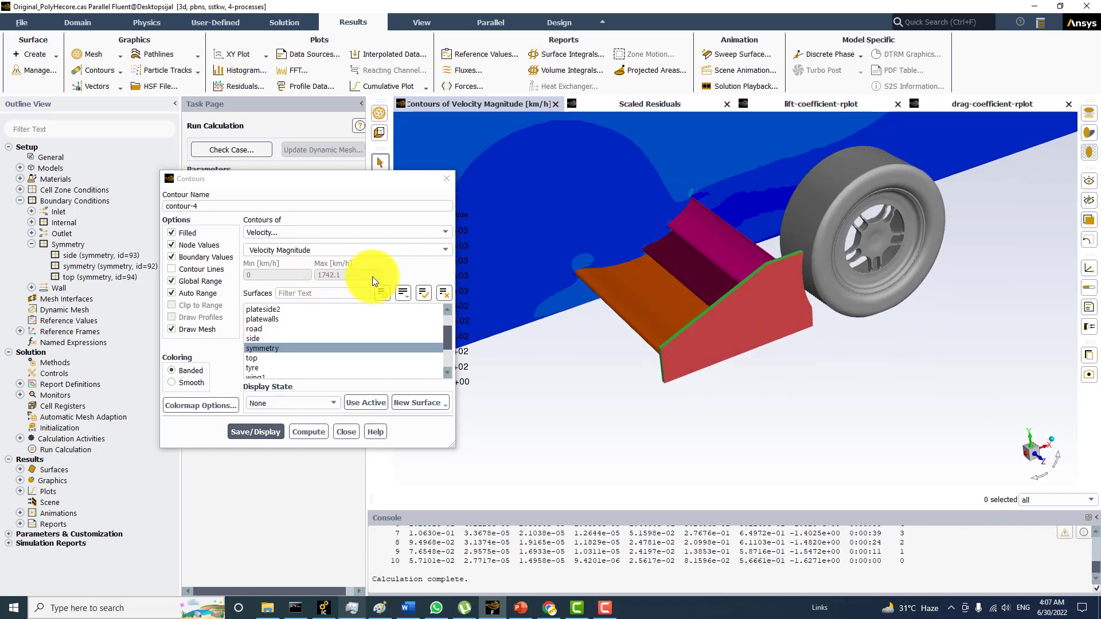